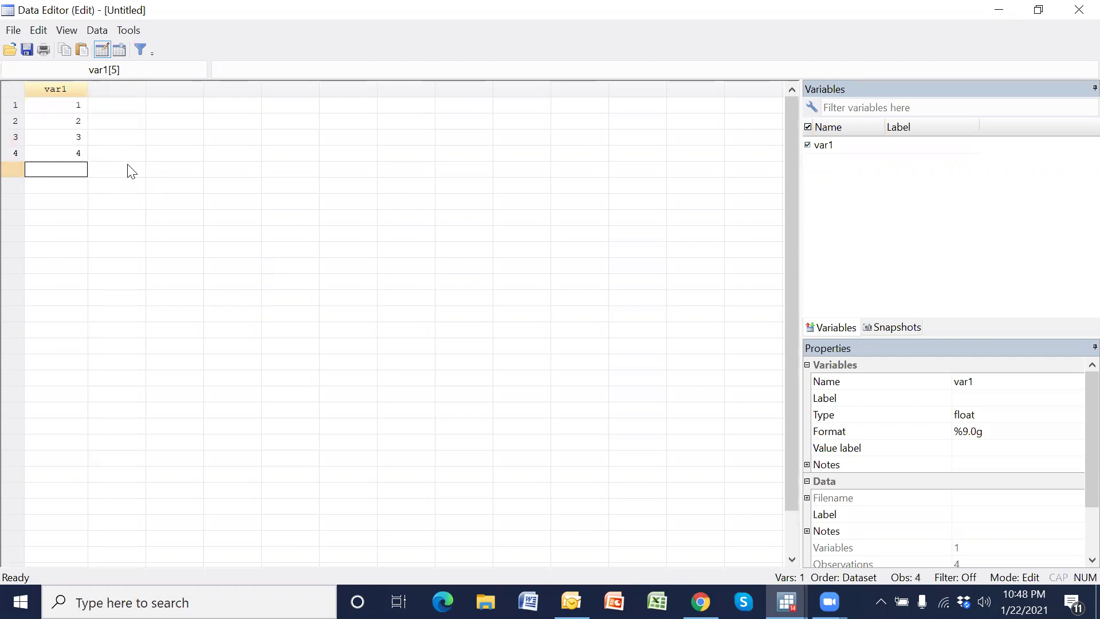
# Enter the remaining var1 values down to 10 and apply the pending change for row 10.
pyautogui.press('Return')
pyautogui.write('7')
pyautogui.press('Return')
pyautogui.write('89')
pyautogui.press('Return')
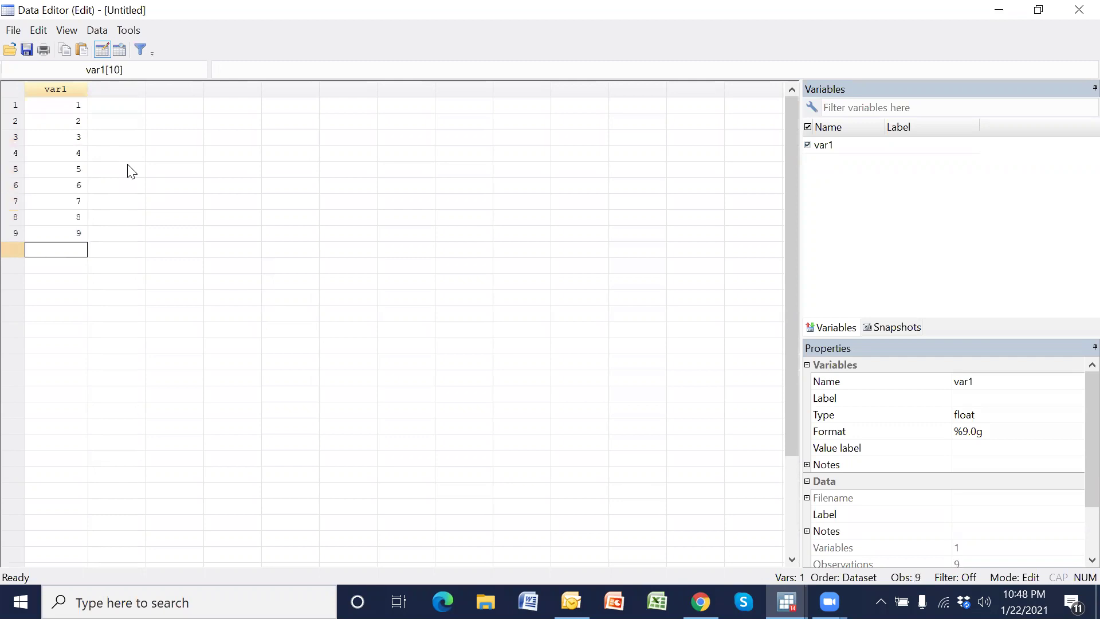
pyautogui.write('10')
pyautogui.click(148, 250)
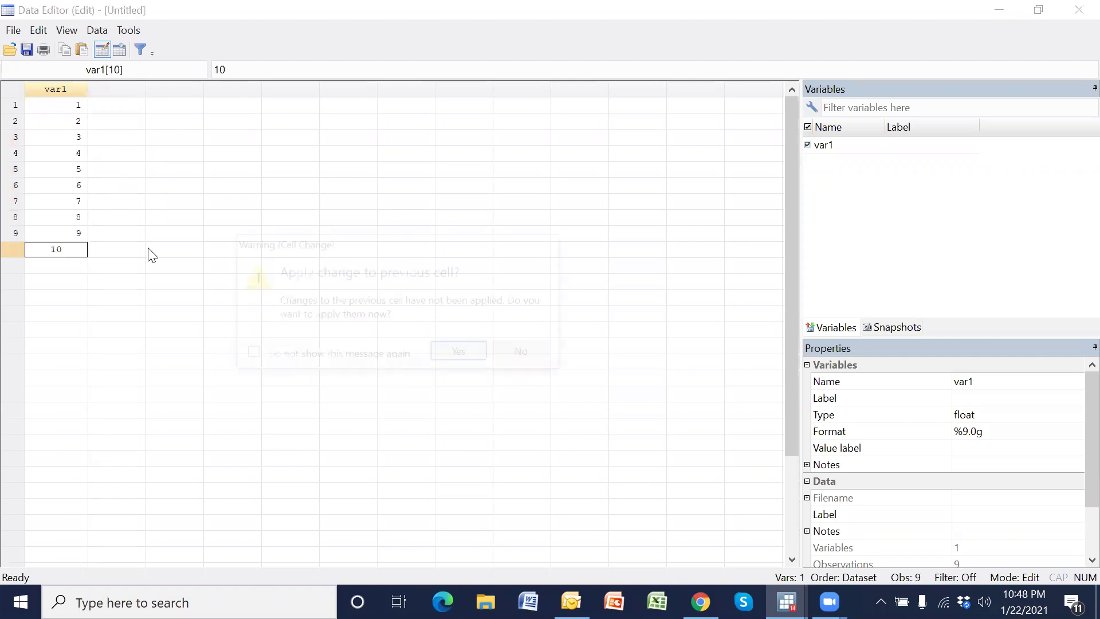
pyautogui.click(462, 354)
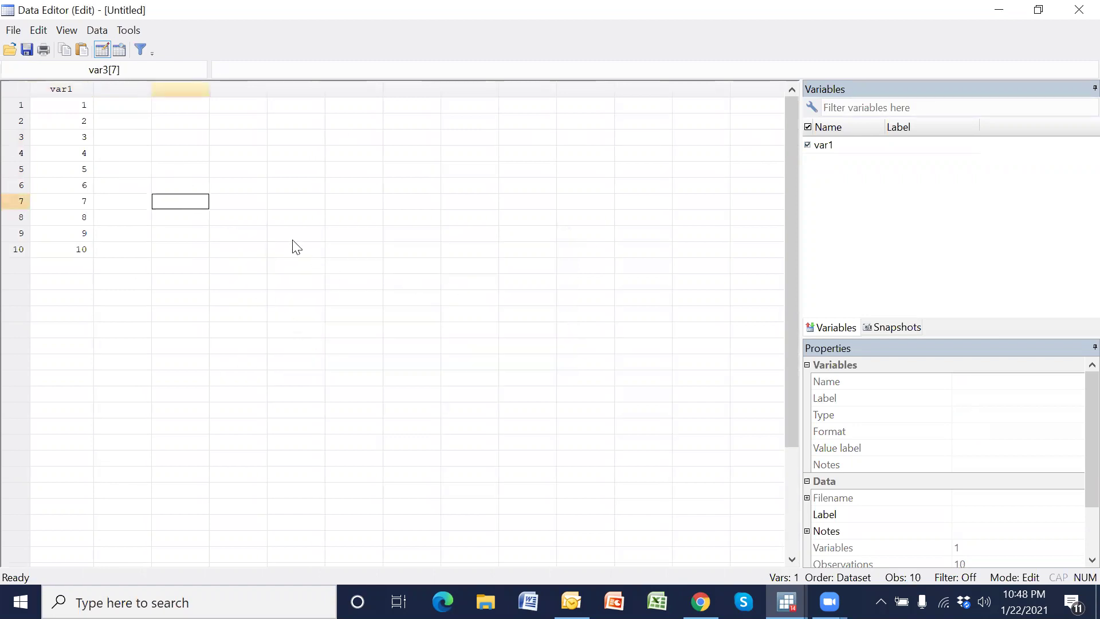
# In the main Stata window, widen the Variables pane and clear the Results output.
pyautogui.moveTo(787, 602)
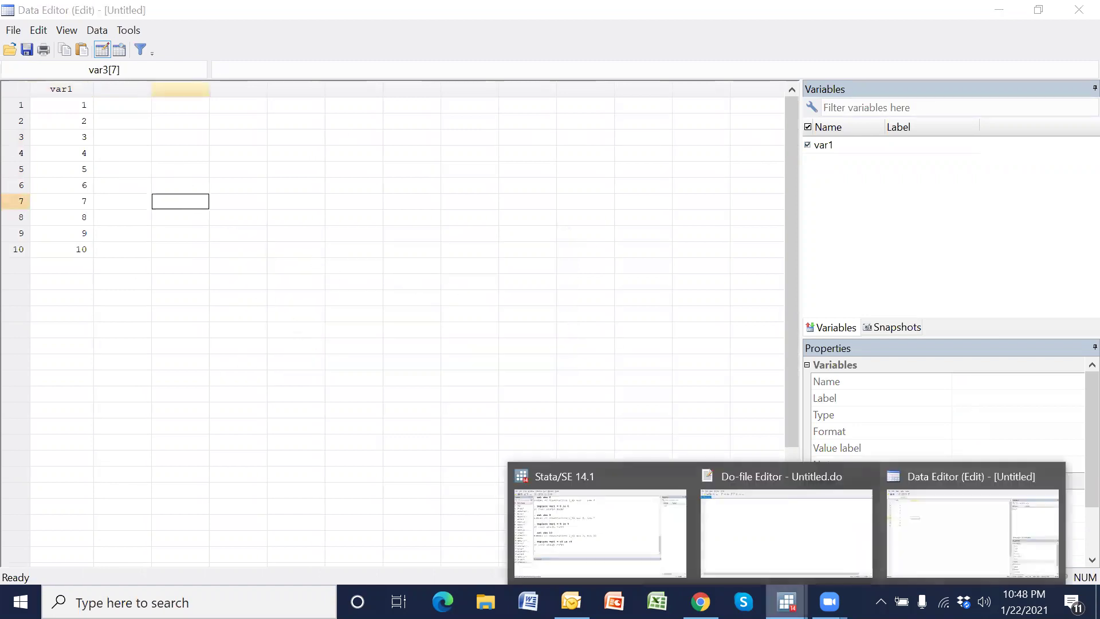
pyautogui.click(573, 527)
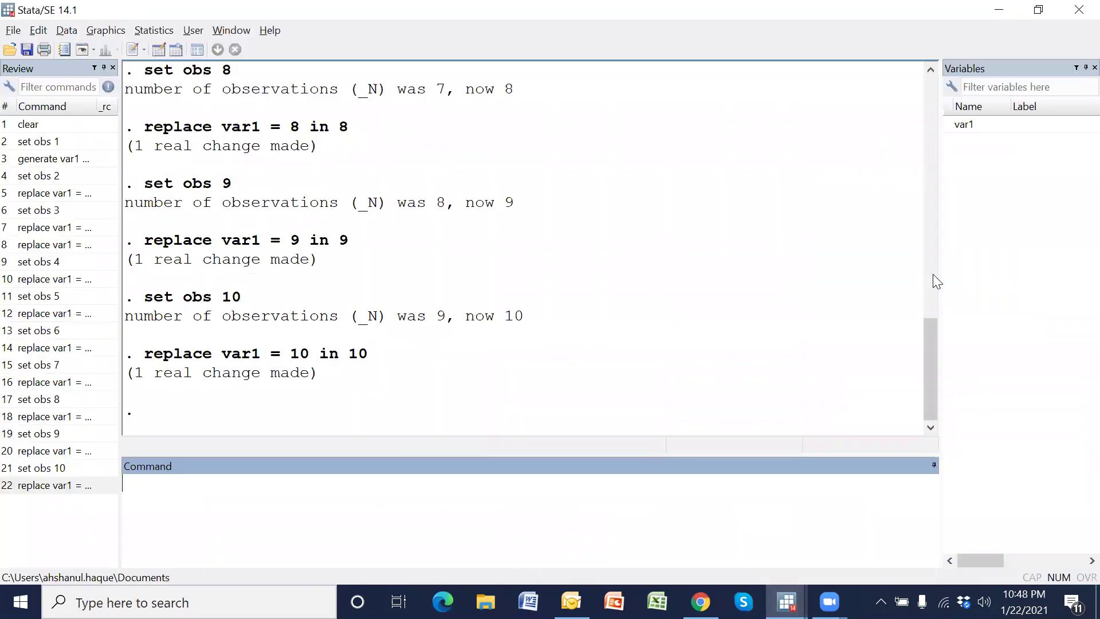
pyautogui.moveTo(940, 262); pyautogui.dragTo(855, 255)
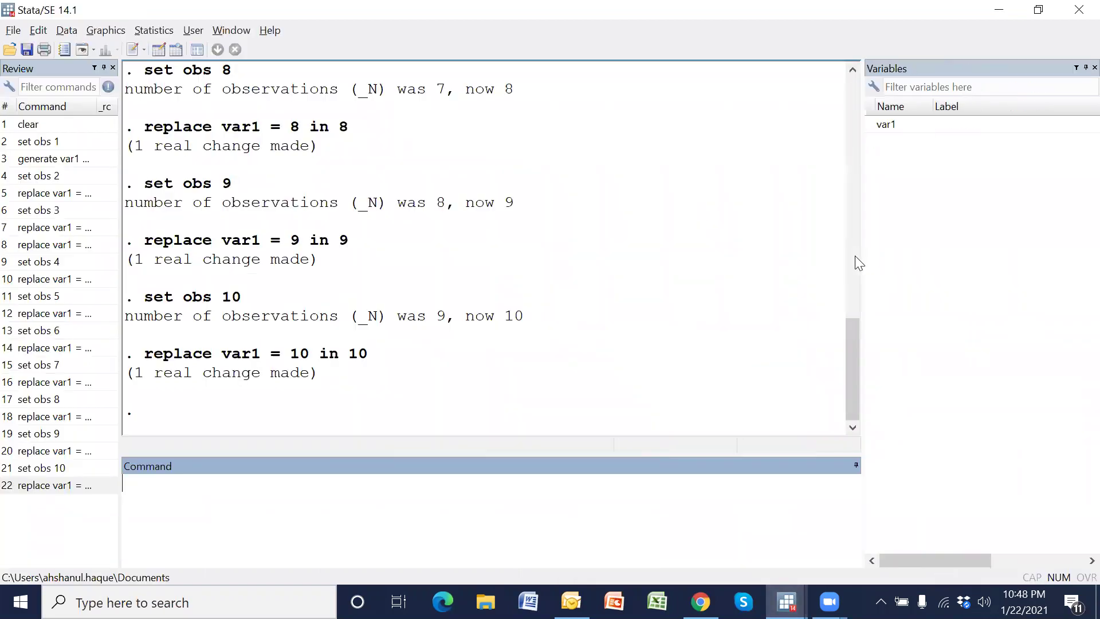
pyautogui.rightClick(595, 173)
pyautogui.click(630, 205)
# Run 'rename var1 Study_ID' and widen the variable name column to confirm it.
pyautogui.click(513, 520)
pyautogui.write('rename')
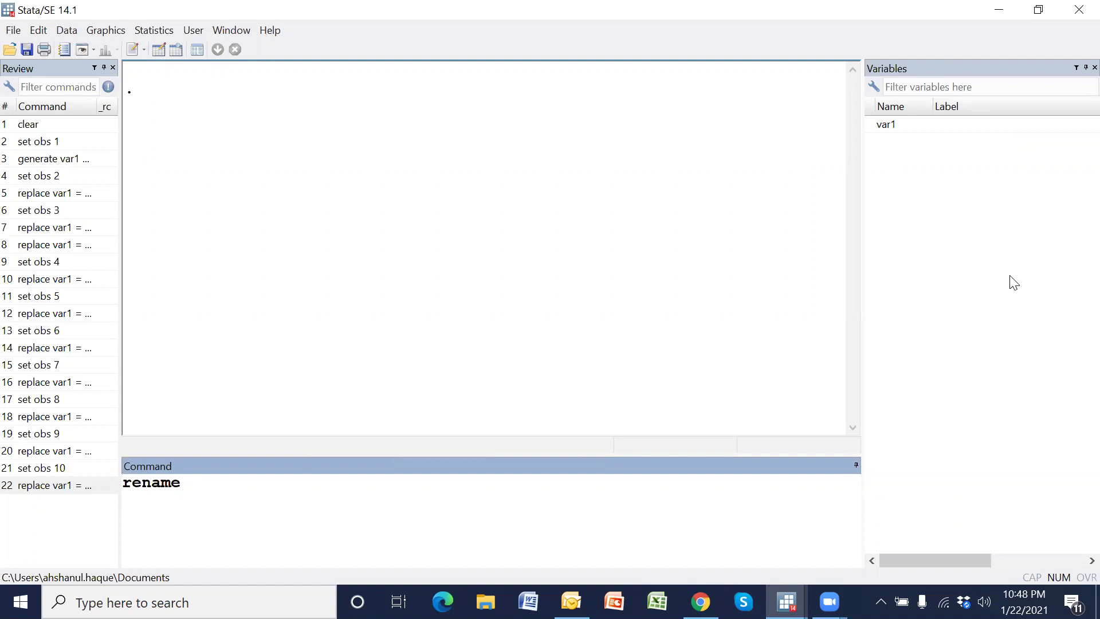
pyautogui.doubleClick(882, 125)
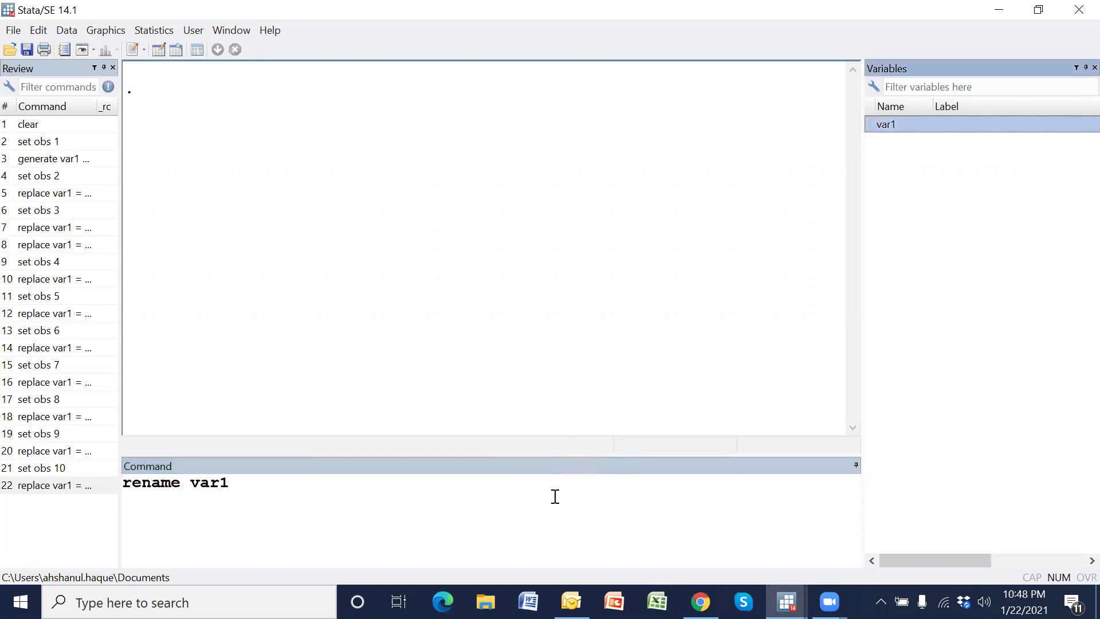
pyautogui.click(552, 497)
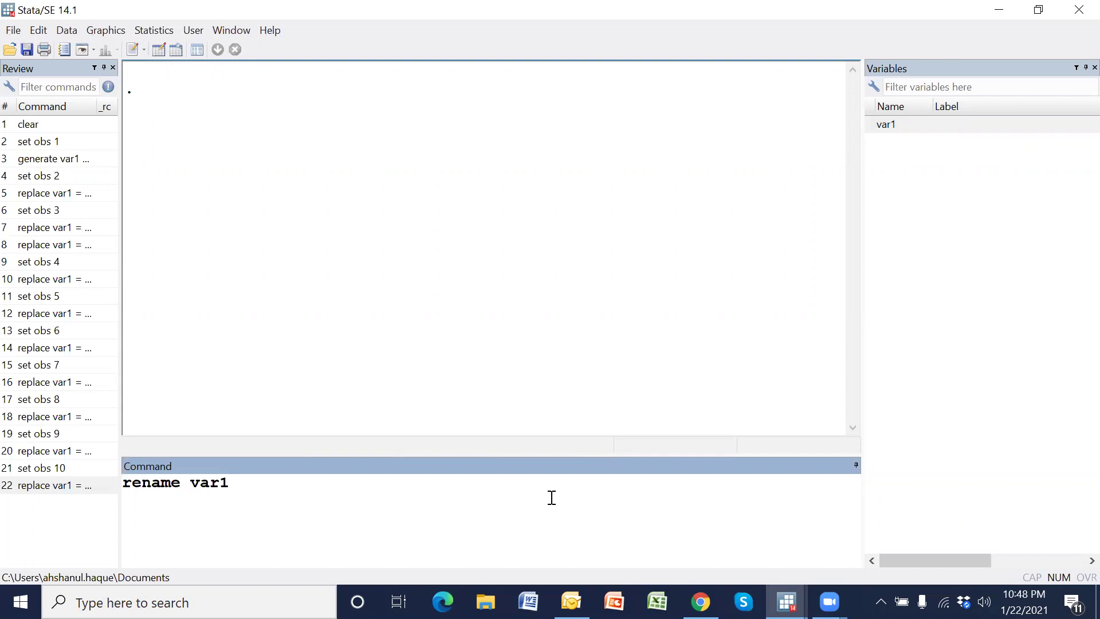
pyautogui.write('Study_ID')
pyautogui.press('Return')
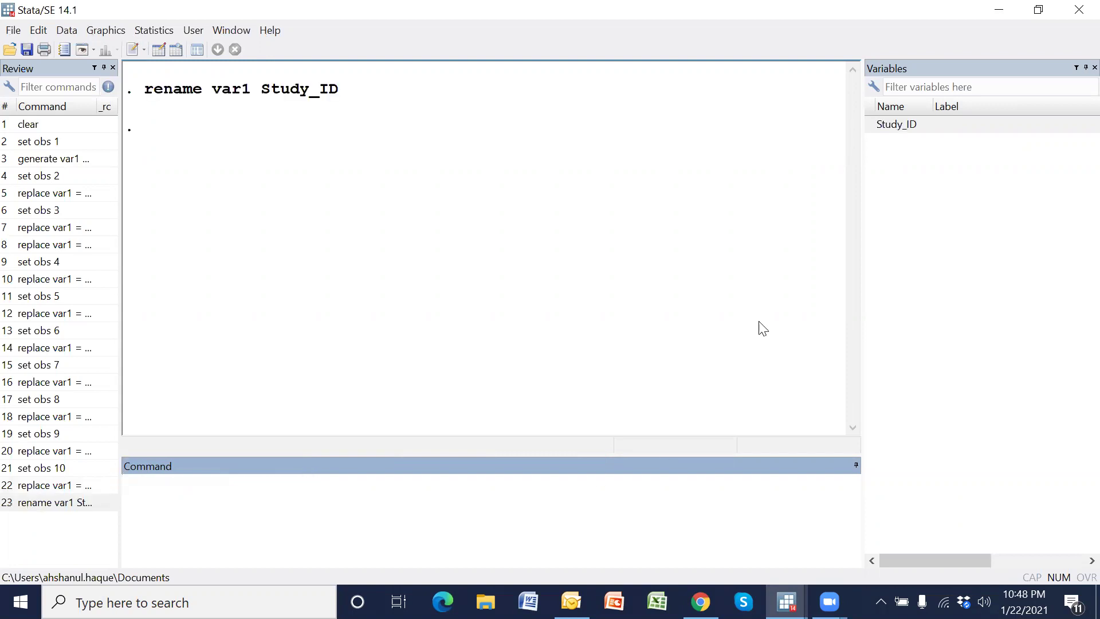
pyautogui.moveTo(933, 110); pyautogui.dragTo(962, 105)
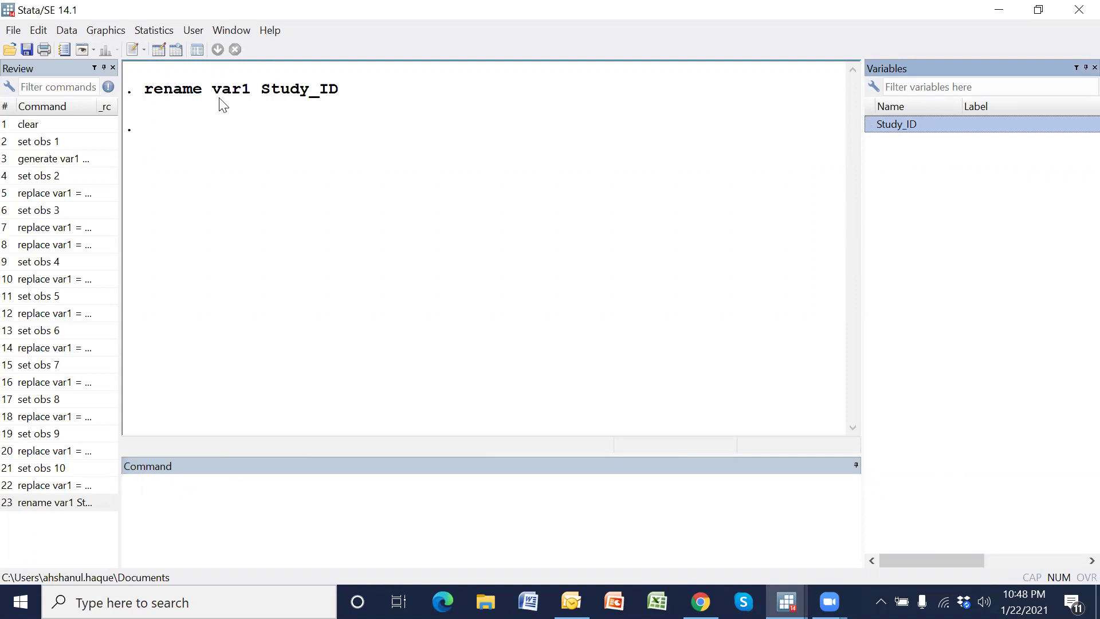
pyautogui.moveTo(262, 90); pyautogui.dragTo(331, 93)
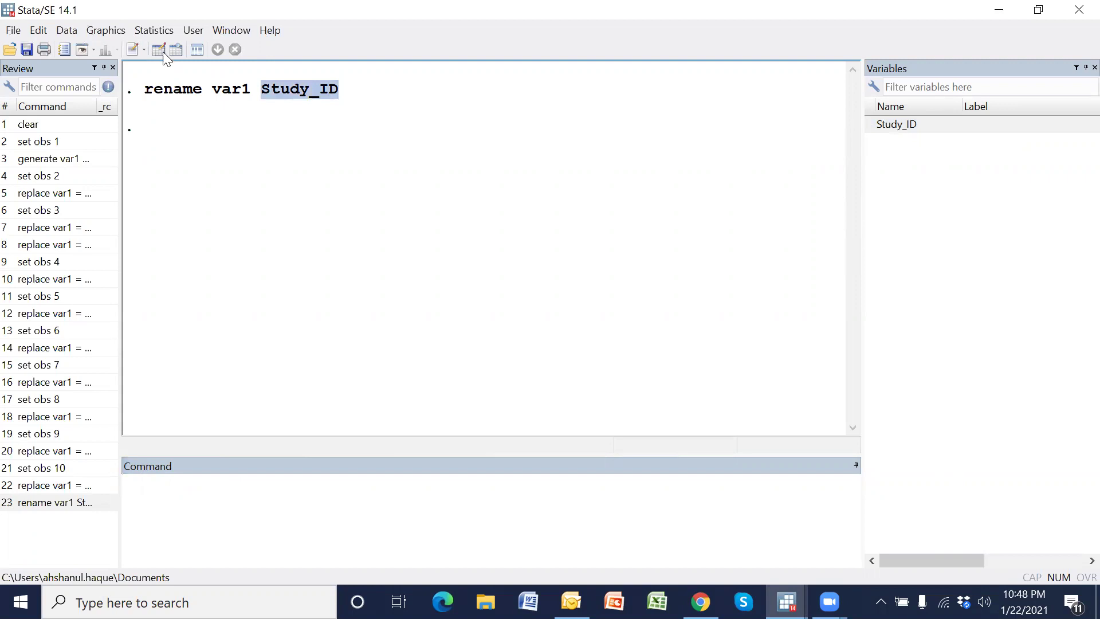
pyautogui.click(159, 50)
# Fill the new var2 column with alternating 1,2 for rows 1–10 and close the Data Editor.
pyautogui.click(130, 105)
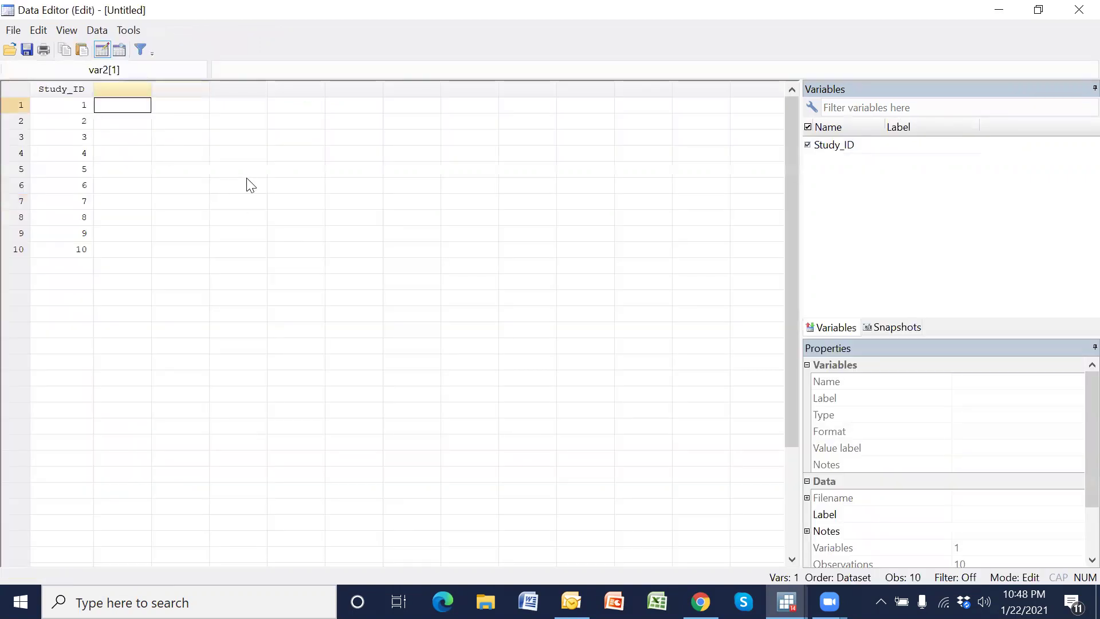
pyautogui.write('1')
pyautogui.press('Return')
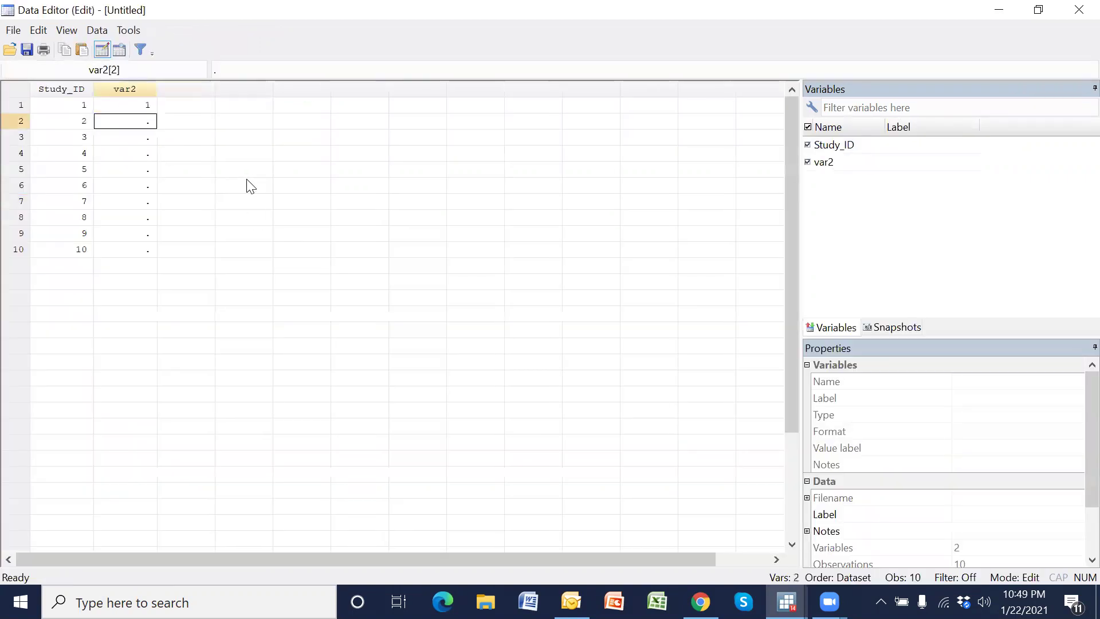
pyautogui.write('2')
pyautogui.press('Return')
pyautogui.write('1')
pyautogui.press('Return')
pyautogui.write('2')
pyautogui.press('Return')
pyautogui.write('1')
pyautogui.press('Return')
pyautogui.write('2')
pyautogui.press('Return')
pyautogui.write('1')
pyautogui.press('Return')
pyautogui.write('2')
pyautogui.press('Return')
pyautogui.write('1')
pyautogui.press('Return')
pyautogui.write('2')
pyautogui.press('Return')
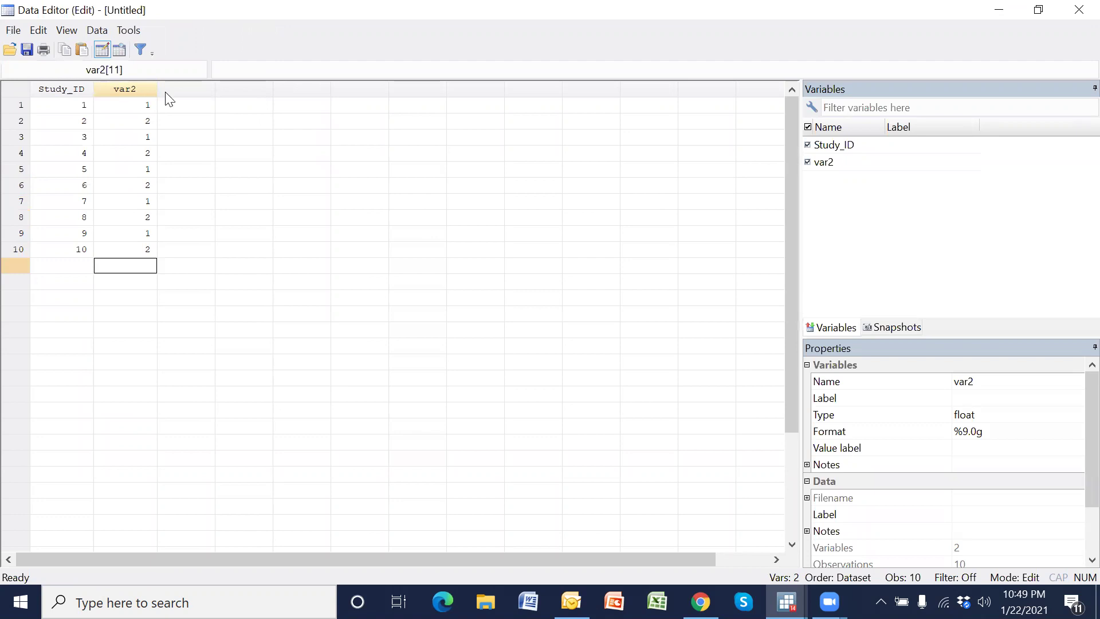
pyautogui.click(1078, 9)
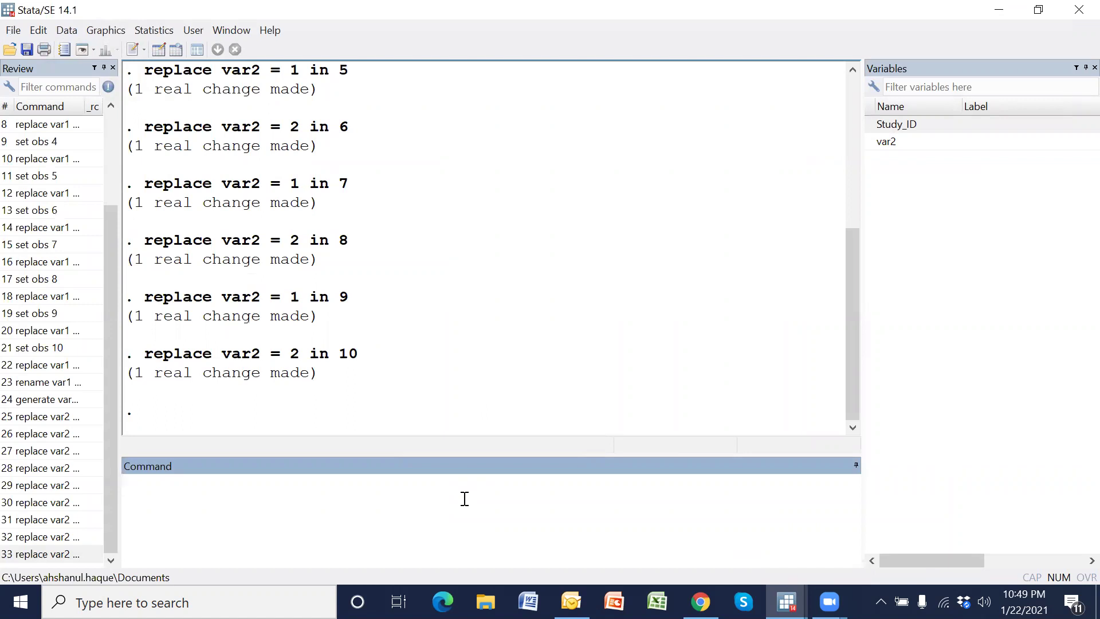
# Run 'rename var2 sex', correcting a mistyped new name first.
pyautogui.write('rename')
pyautogui.click(875, 143)
pyautogui.click(498, 529)
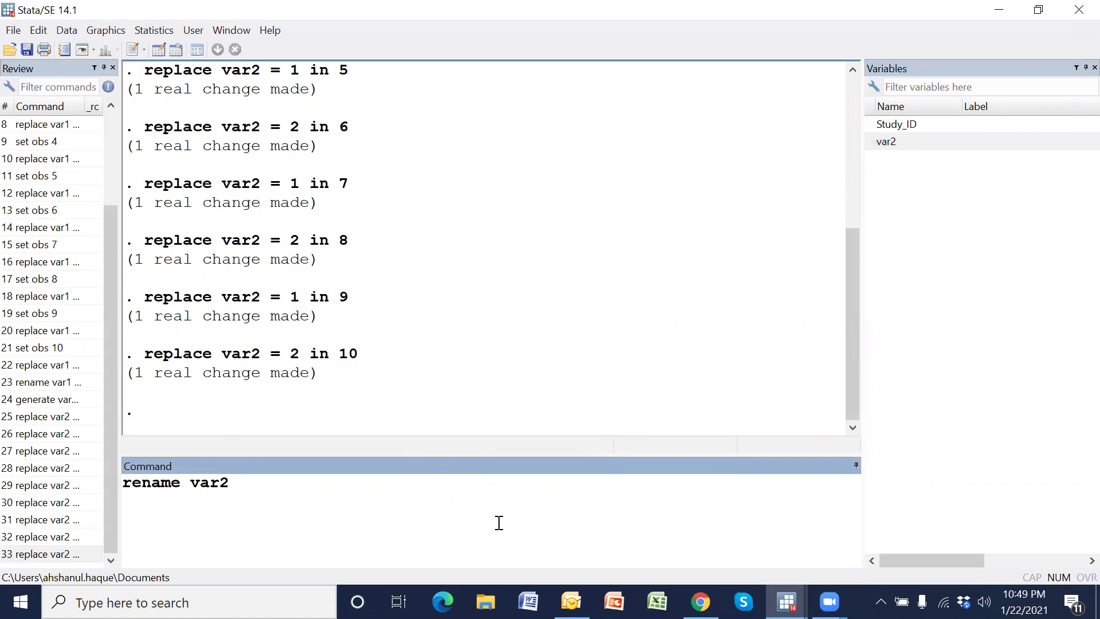
pyautogui.write('SE')
pyautogui.press('BackSpace')
pyautogui.press('BackSpace')
pyautogui.write('sex')
pyautogui.press('Return')
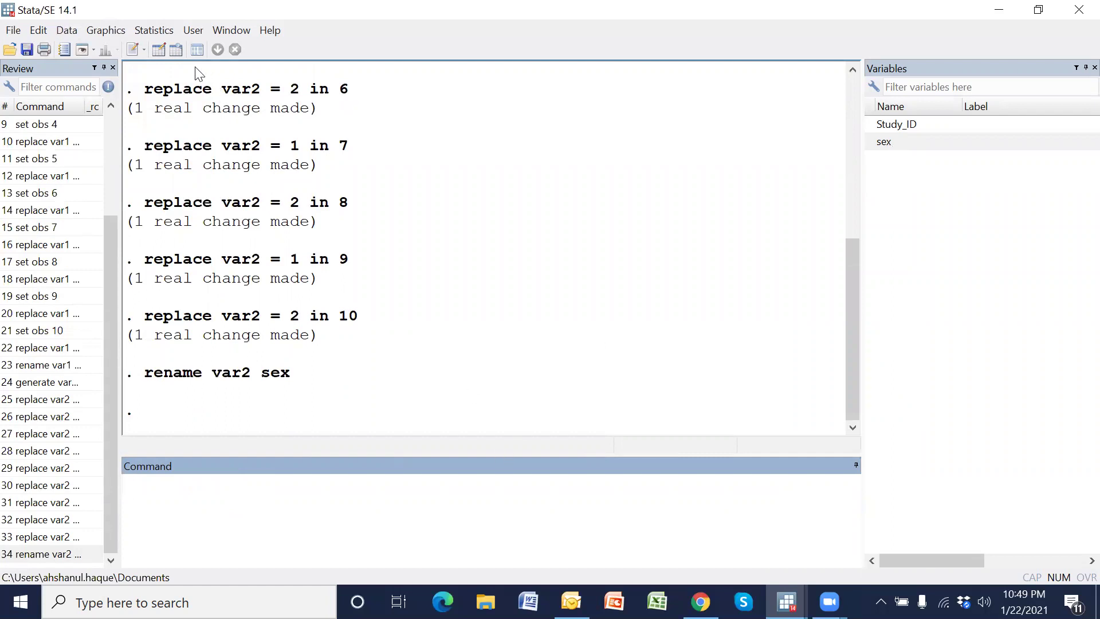
pyautogui.click(158, 49)
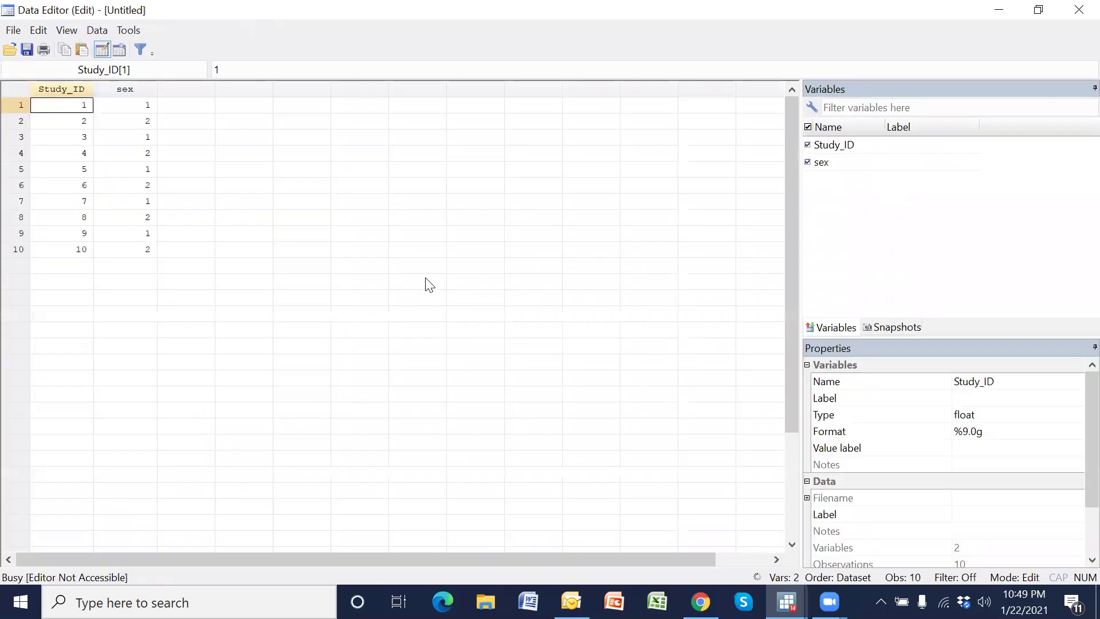
# Fill the new var3 column with 1,2,1,2,3,1,2,1,3,2 and return to the main Stata window.
pyautogui.click(185, 107)
pyautogui.write('1')
pyautogui.press('Return')
pyautogui.write('2')
pyautogui.press('Return')
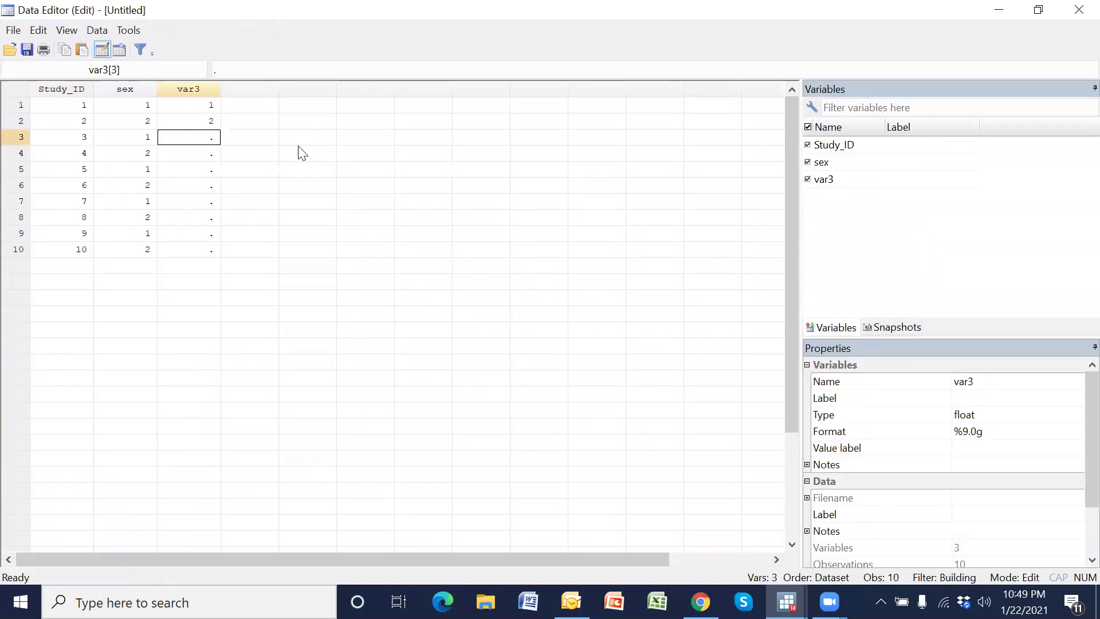
pyautogui.write('1')
pyautogui.press('Return')
pyautogui.write('2')
pyautogui.press('Return')
pyautogui.write('3')
pyautogui.press('Return')
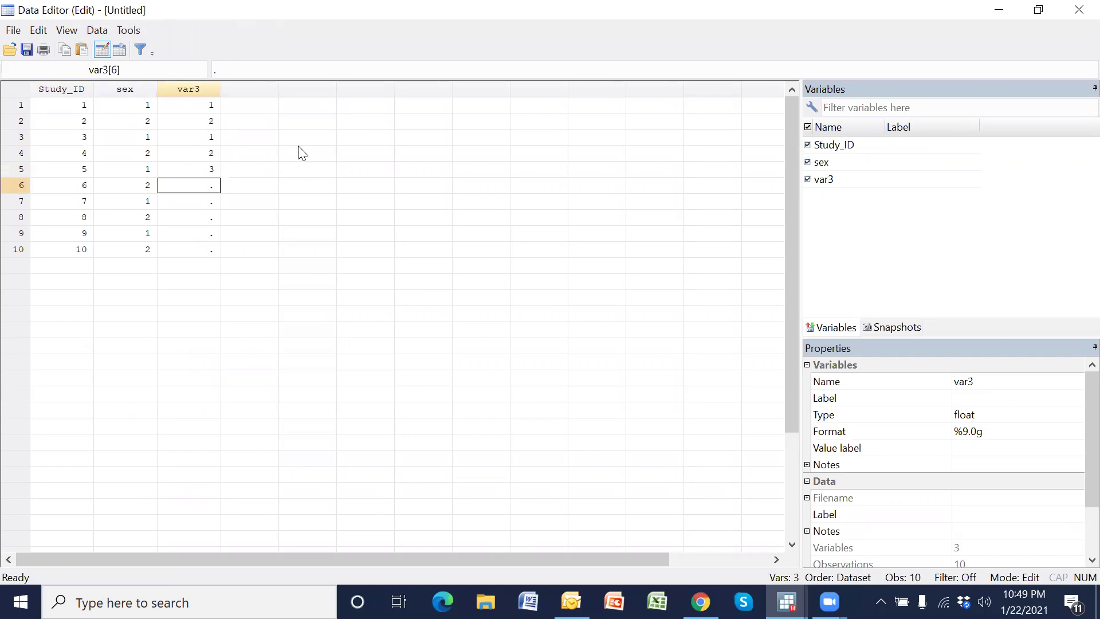
pyautogui.write('1')
pyautogui.press('Return')
pyautogui.write('2')
pyautogui.press('Return')
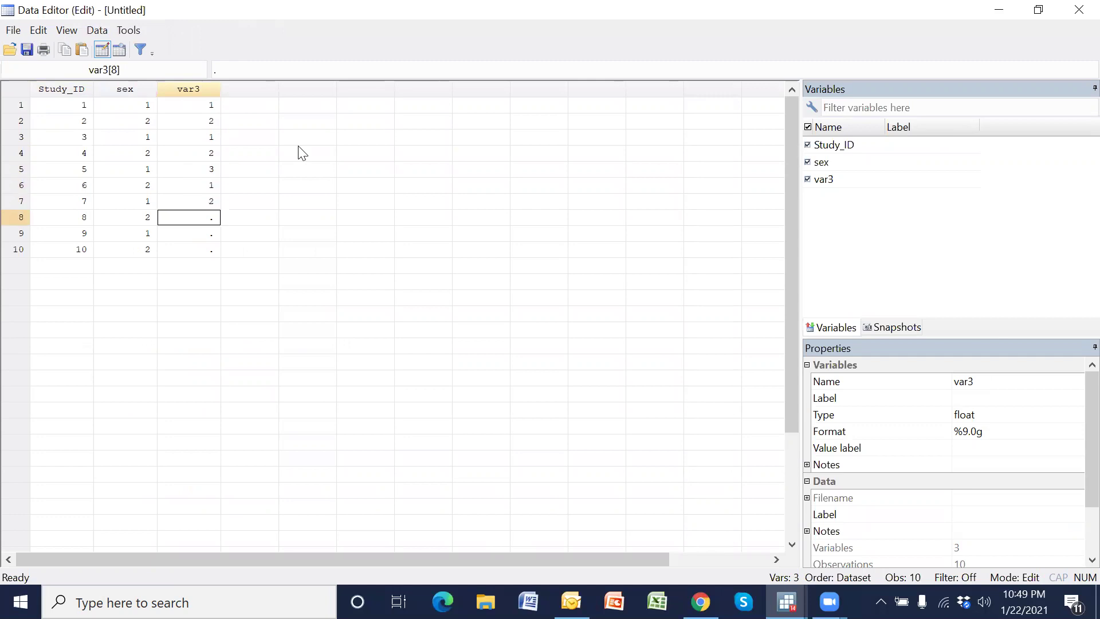
pyautogui.write('1')
pyautogui.press('Return')
pyautogui.write('3')
pyautogui.press('Return')
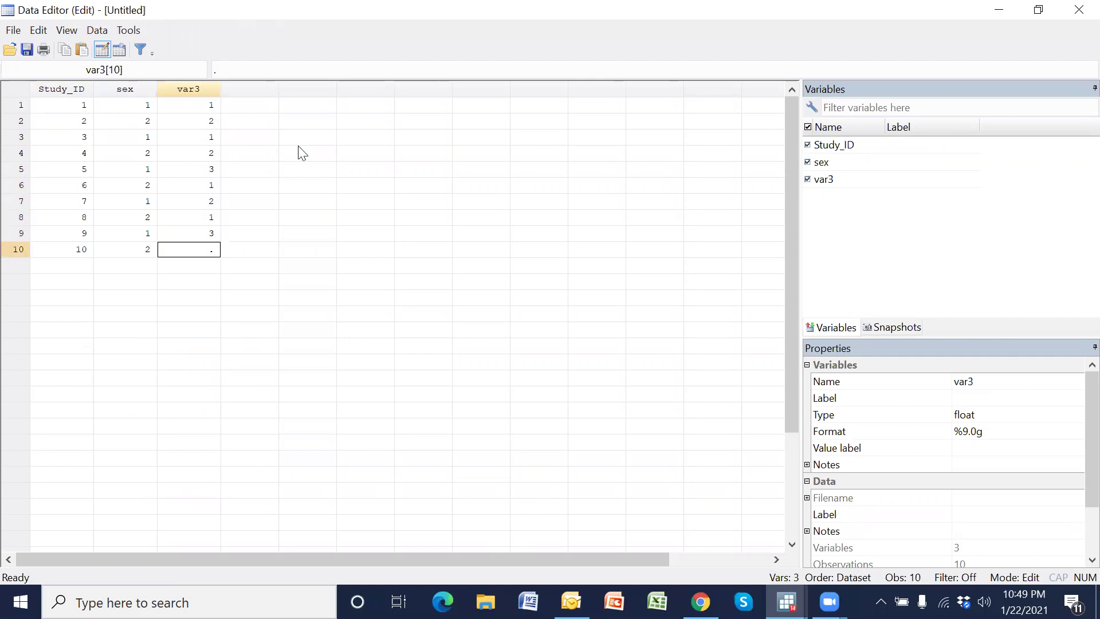
pyautogui.press('Return')
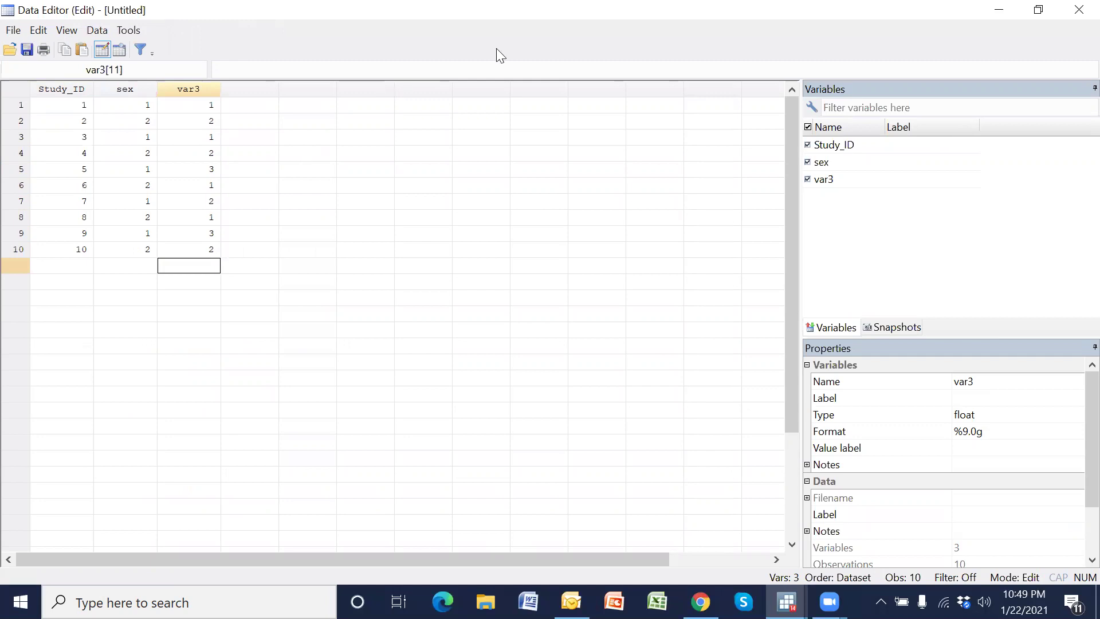
pyautogui.click(586, 218)
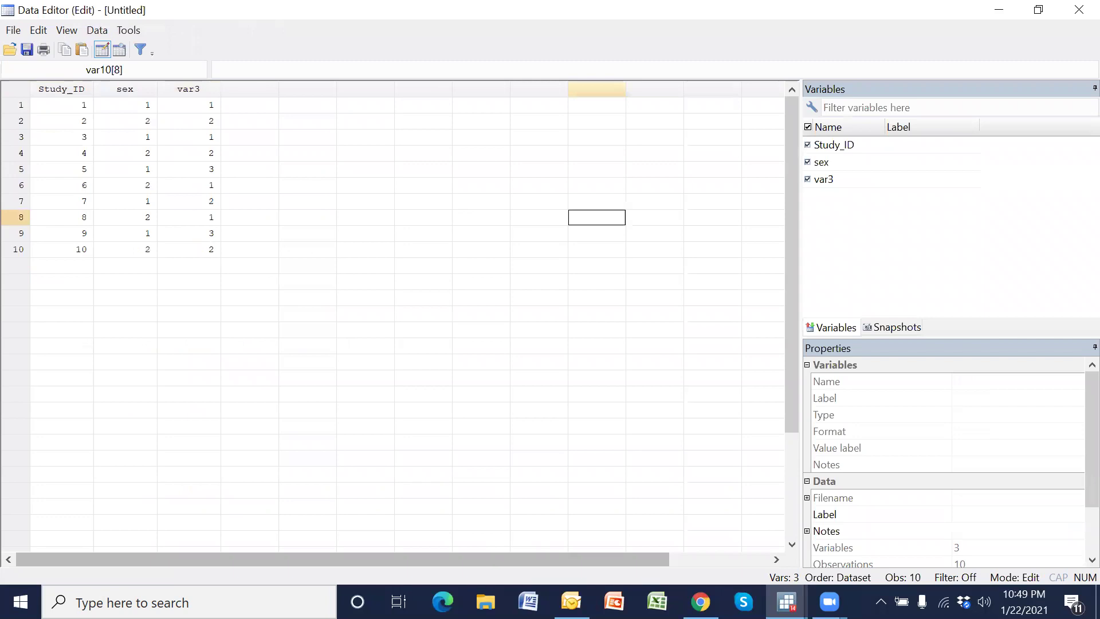
pyautogui.moveTo(787, 602)
pyautogui.click(630, 550)
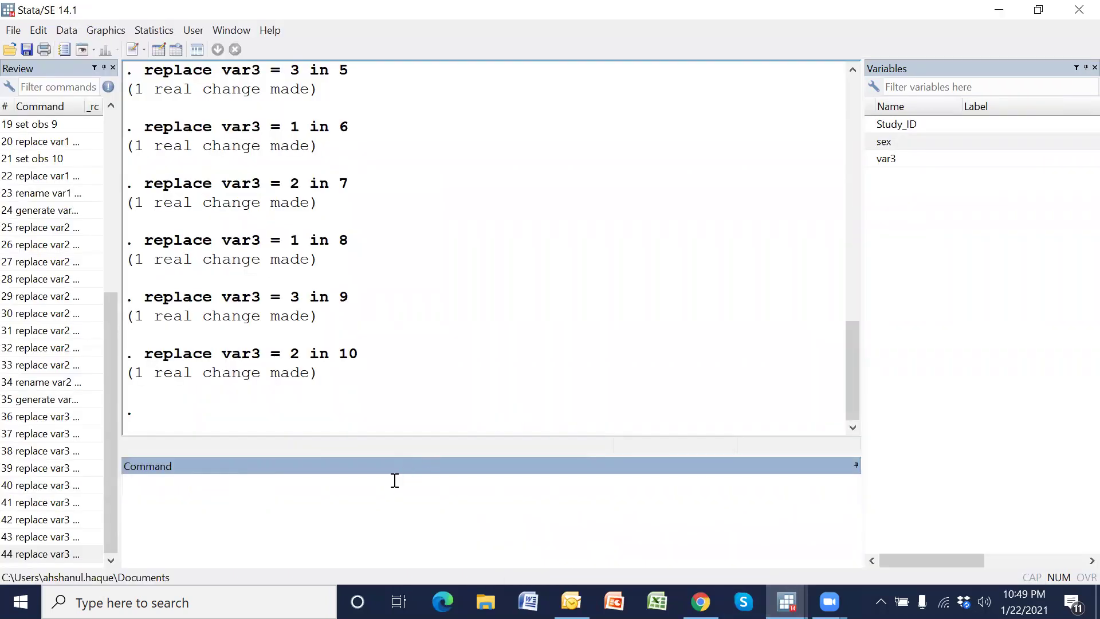
# Run 'rename var3 residence' from the Command window.
pyautogui.write('rename')
pyautogui.click(867, 159)
pyautogui.click(456, 496)
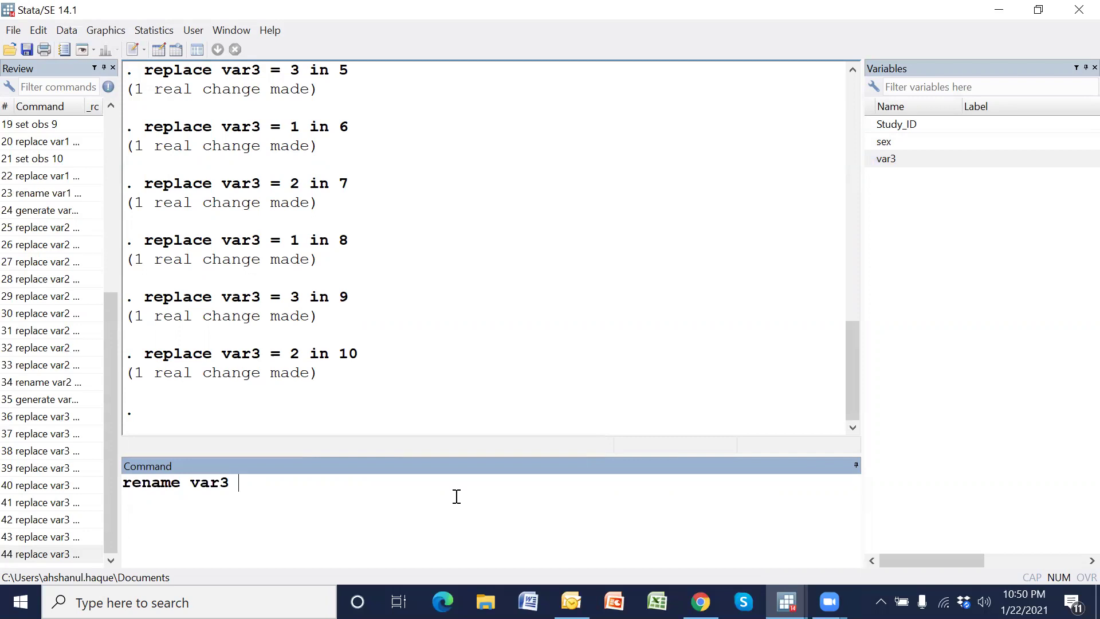
pyautogui.write('residence')
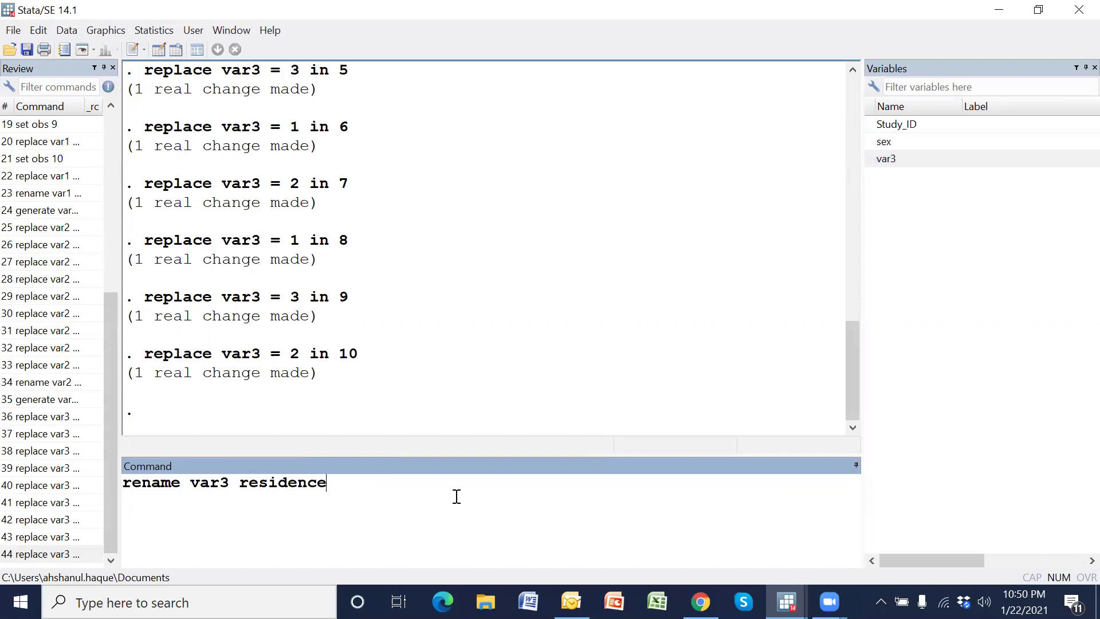
pyautogui.press('Return')
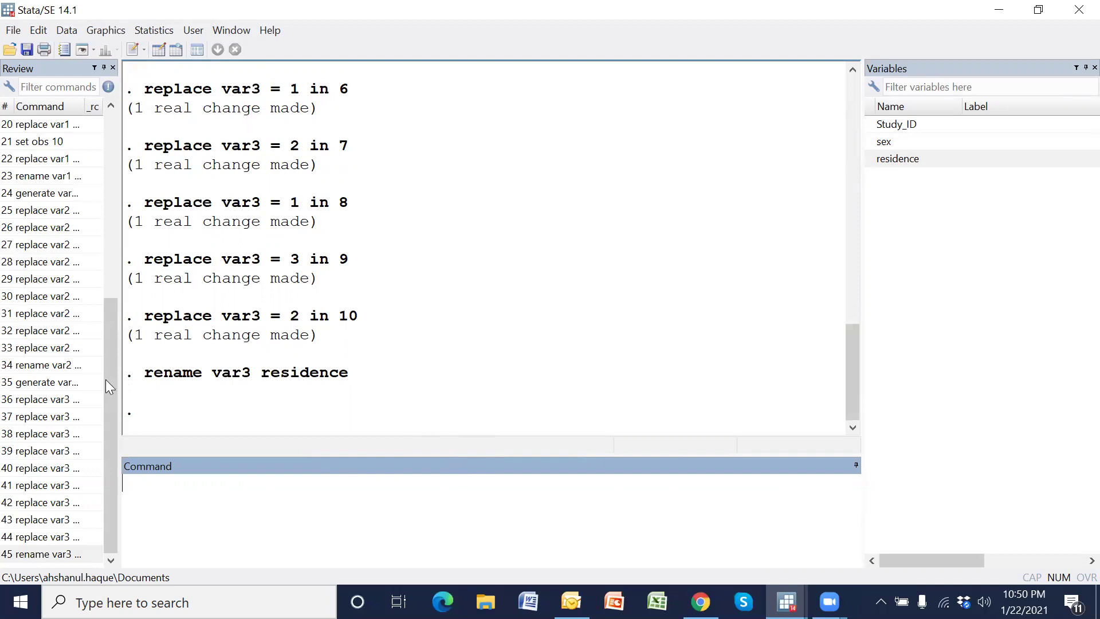
pyautogui.click(62, 374)
# Move the recalled 'rename var2 sex' command into a new do-file.
pyautogui.tripleClick(280, 514)
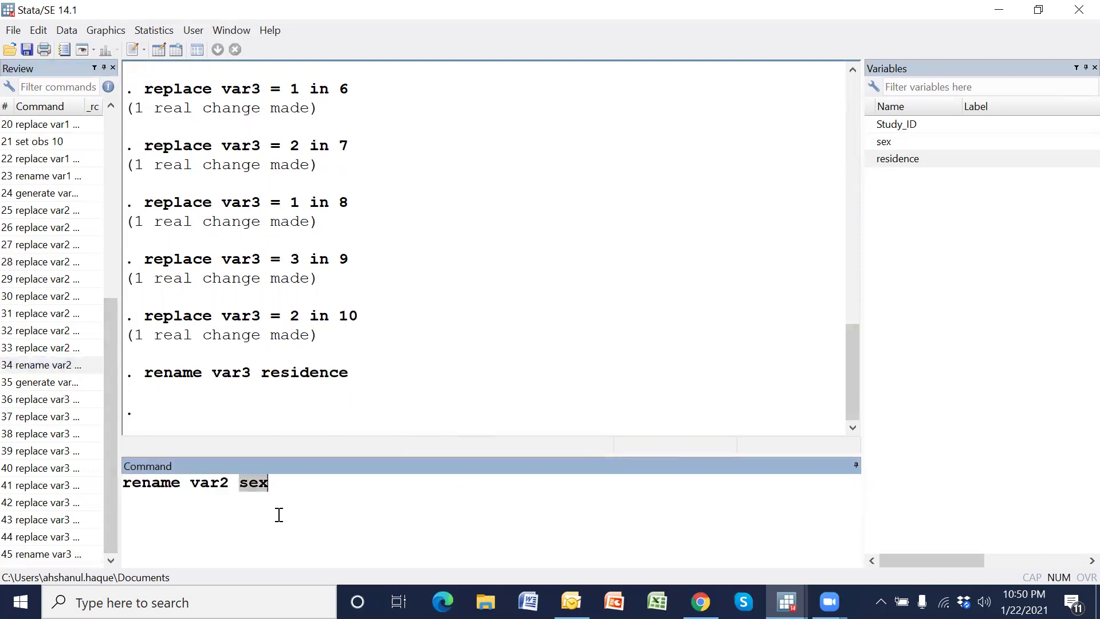
pyautogui.hotkey('ctrl', 'x')
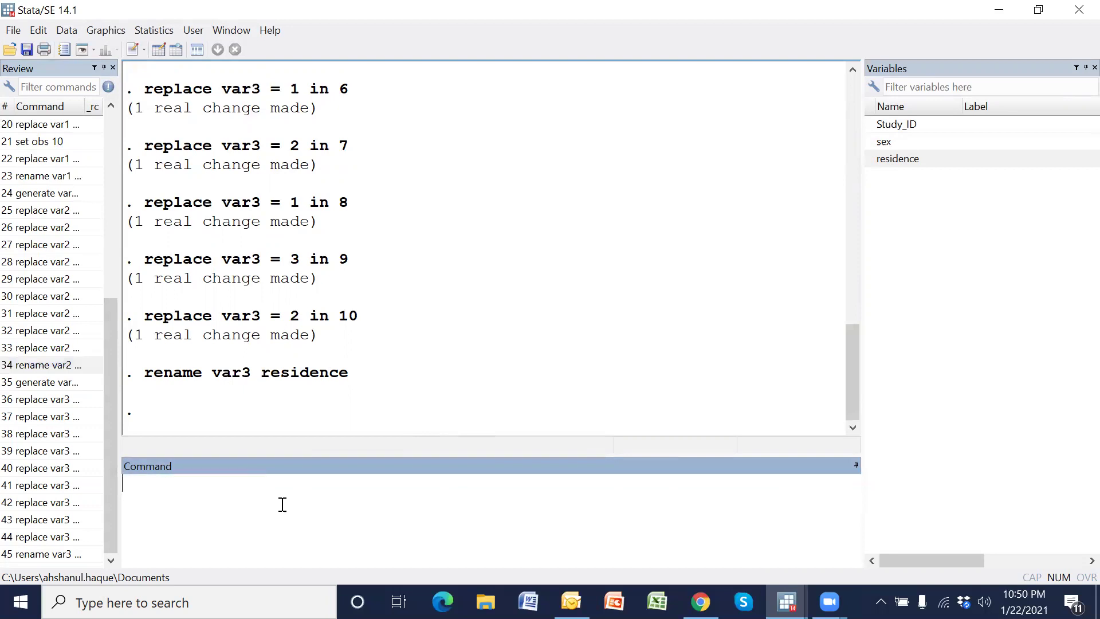
pyautogui.click(133, 50)
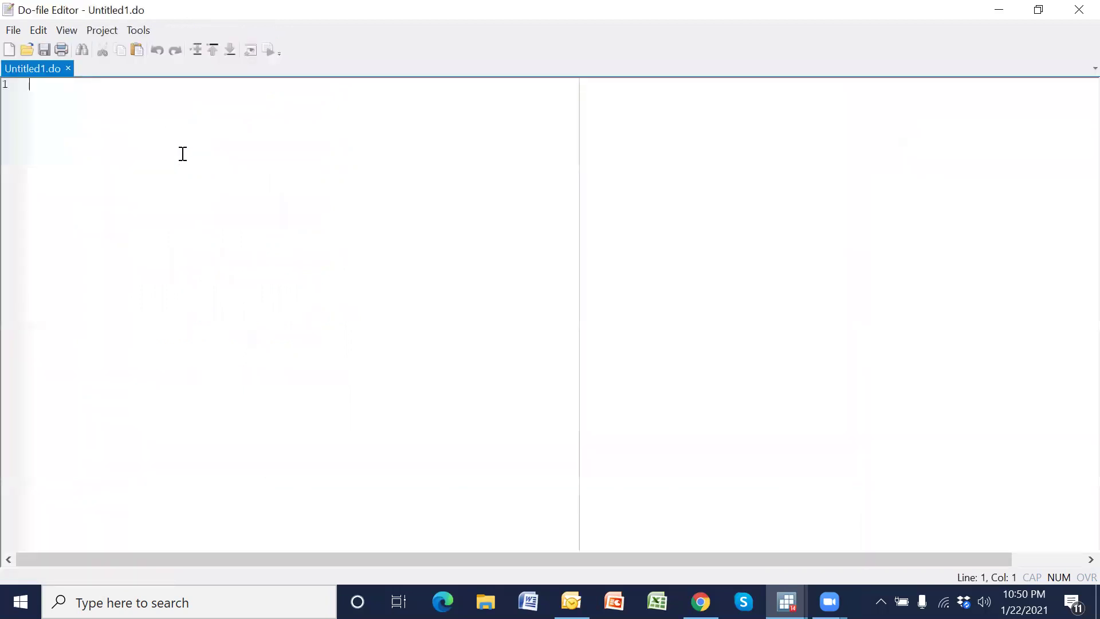
pyautogui.hotkey('ctrl', 'v')
pyautogui.press('Return')
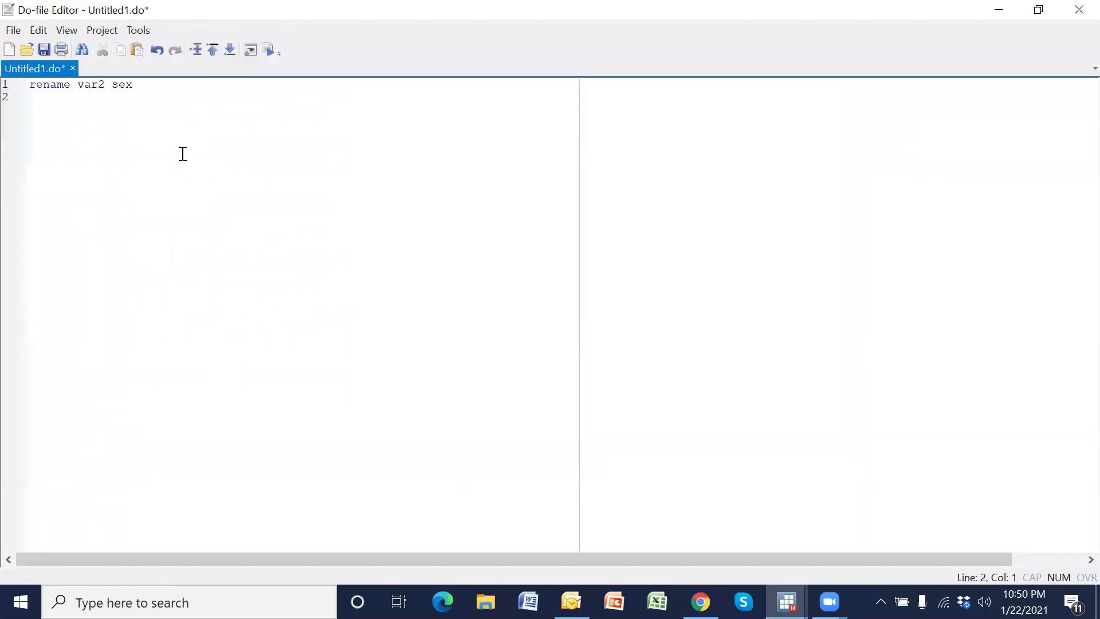
pyautogui.hotkey('alt', 'Tab')
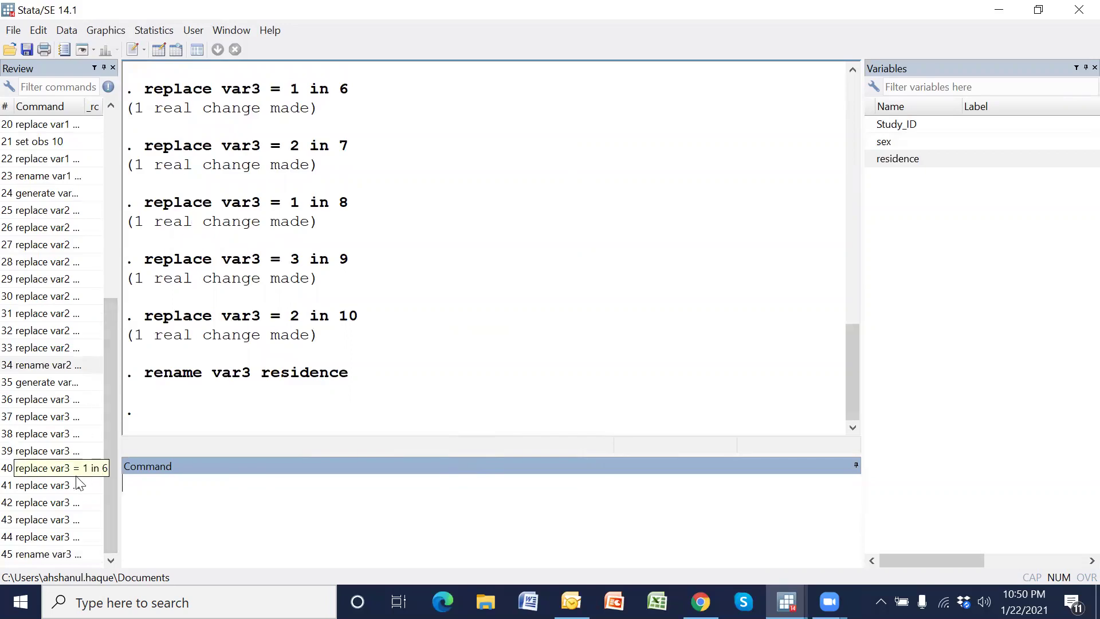
# Paste the 'rename var3 residence' command onto line 2 of the do-file.
pyautogui.click(63, 365)
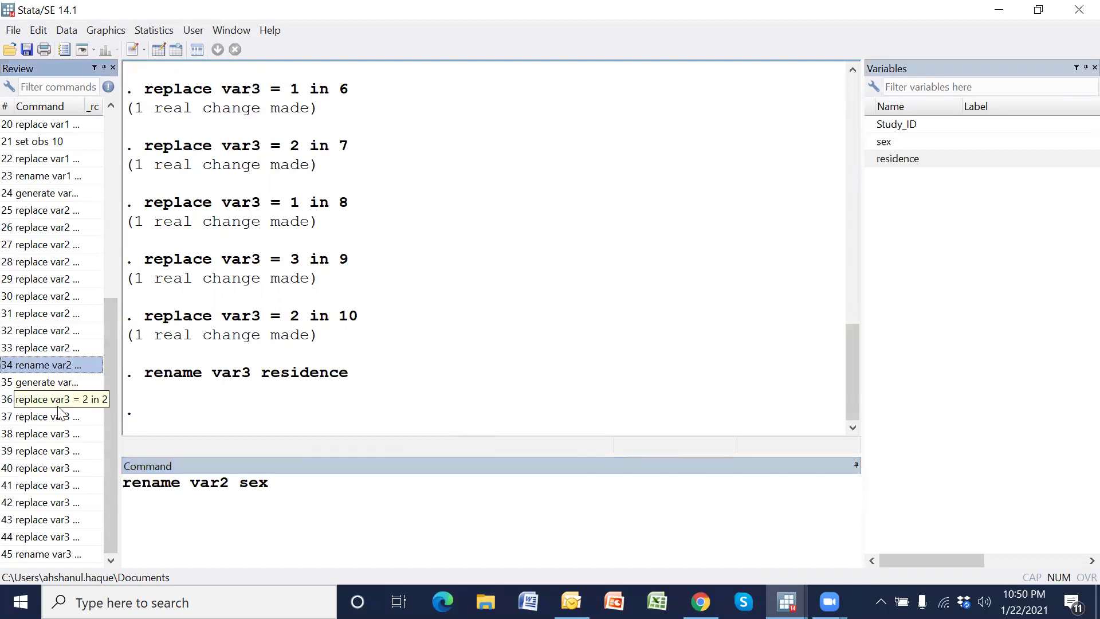
pyautogui.click(66, 553)
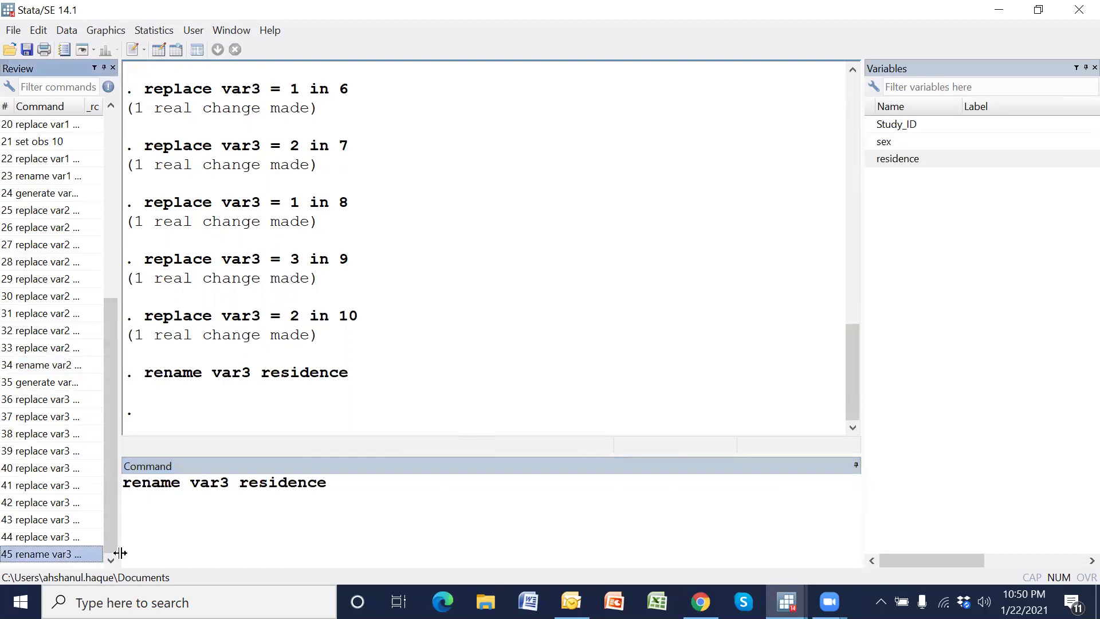
pyautogui.click(338, 510)
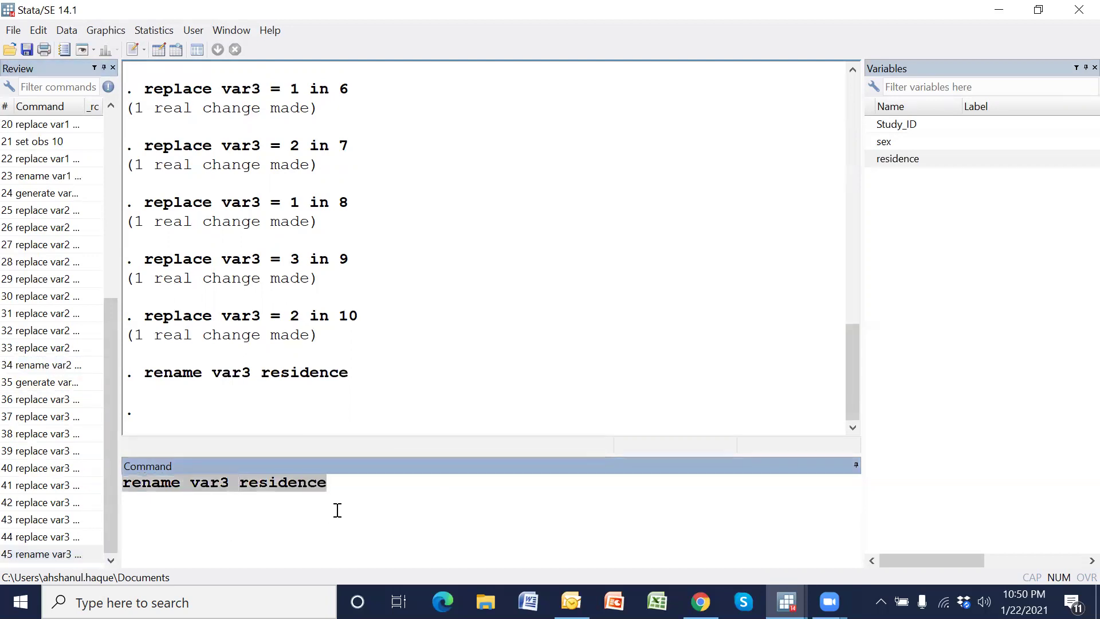
pyautogui.hotkey('ctrl', 'x')
pyautogui.hotkey('alt', 'Tab')
pyautogui.hotkey('ctrl', 'v')
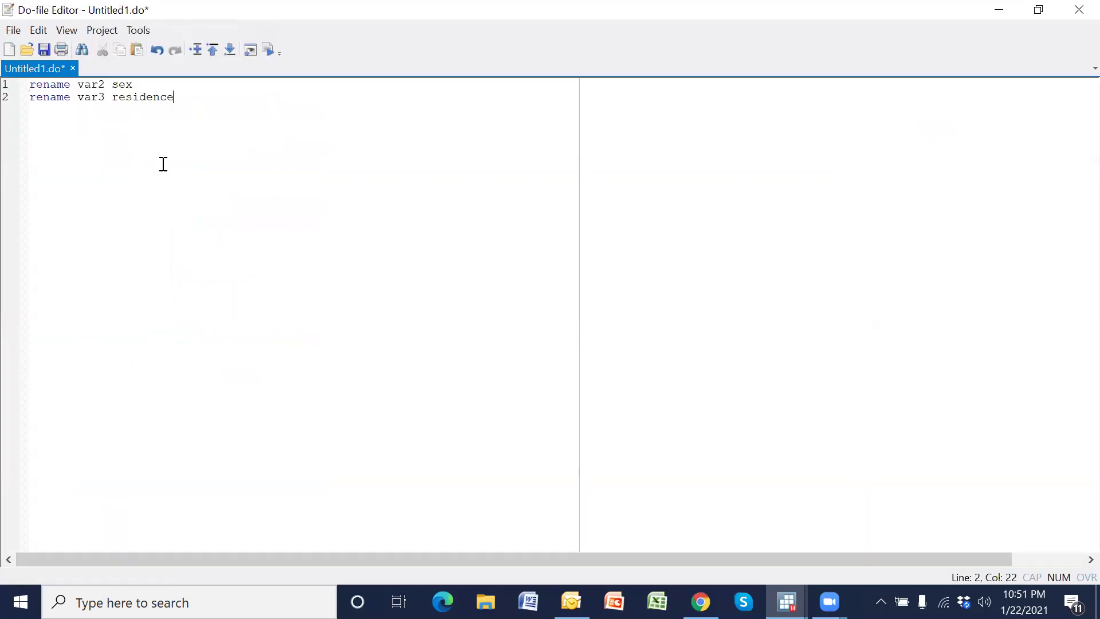
pyautogui.hotkey('alt', 'Tab')
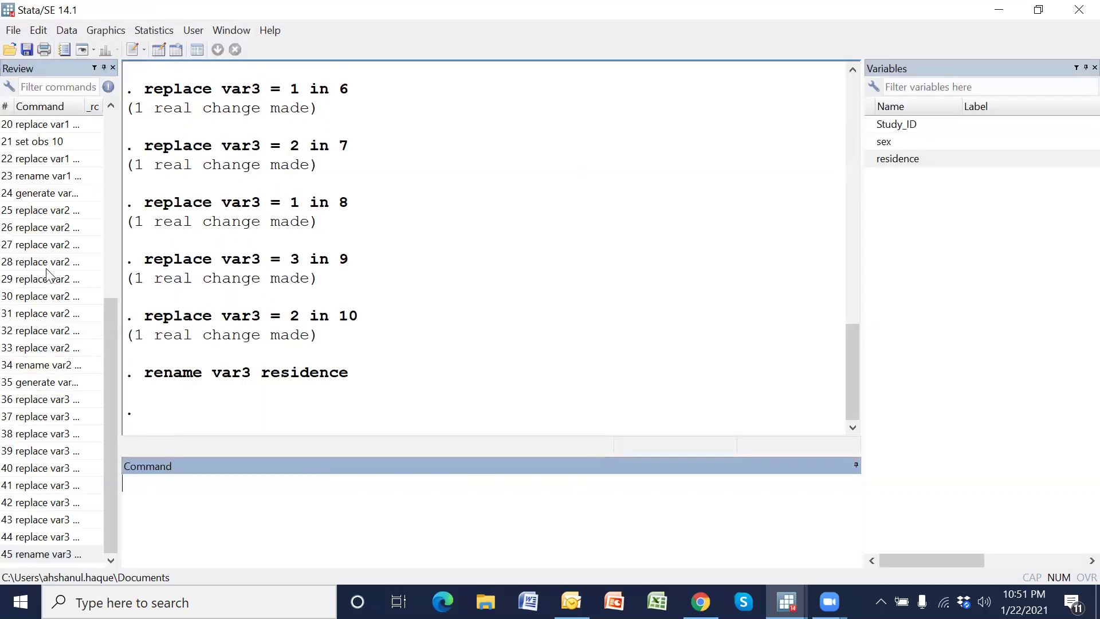
# Insert the 'rename var1 Study_ID' command at the top of the do-file, with blank lines below.
pyautogui.click(45, 176)
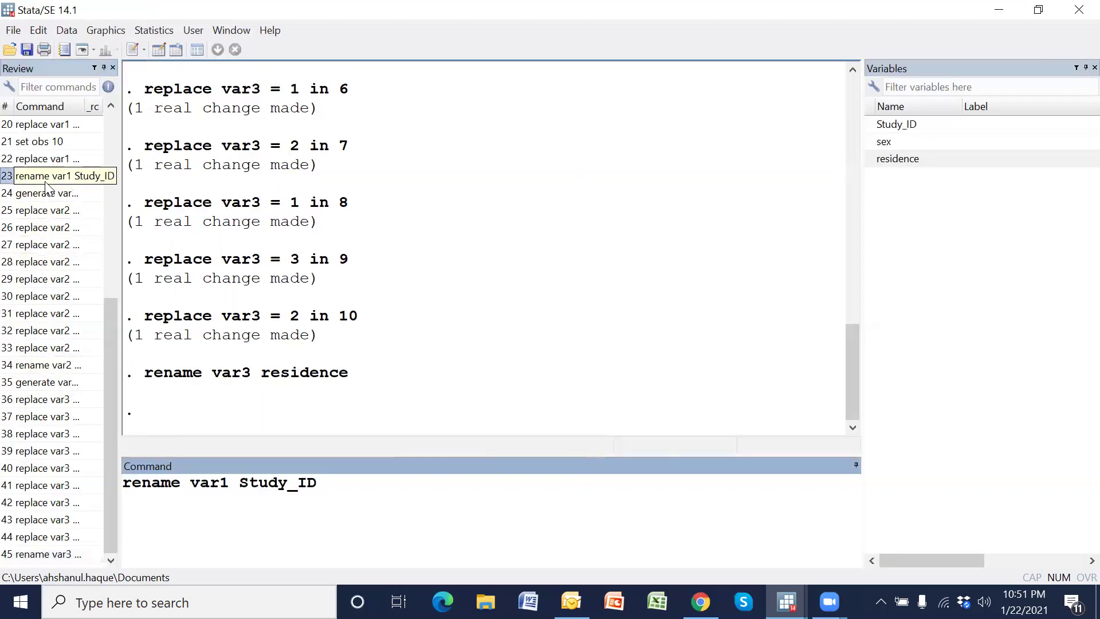
pyautogui.tripleClick(365, 513)
pyautogui.press('BackSpace')
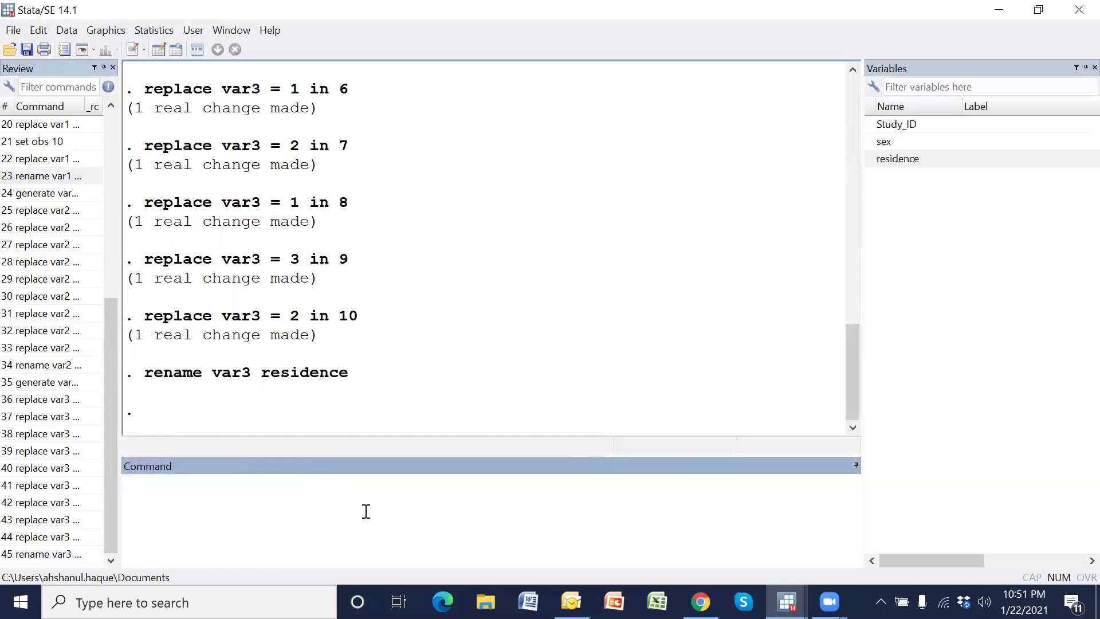
pyautogui.hotkey('alt', 'Tab')
pyautogui.click(30, 85)
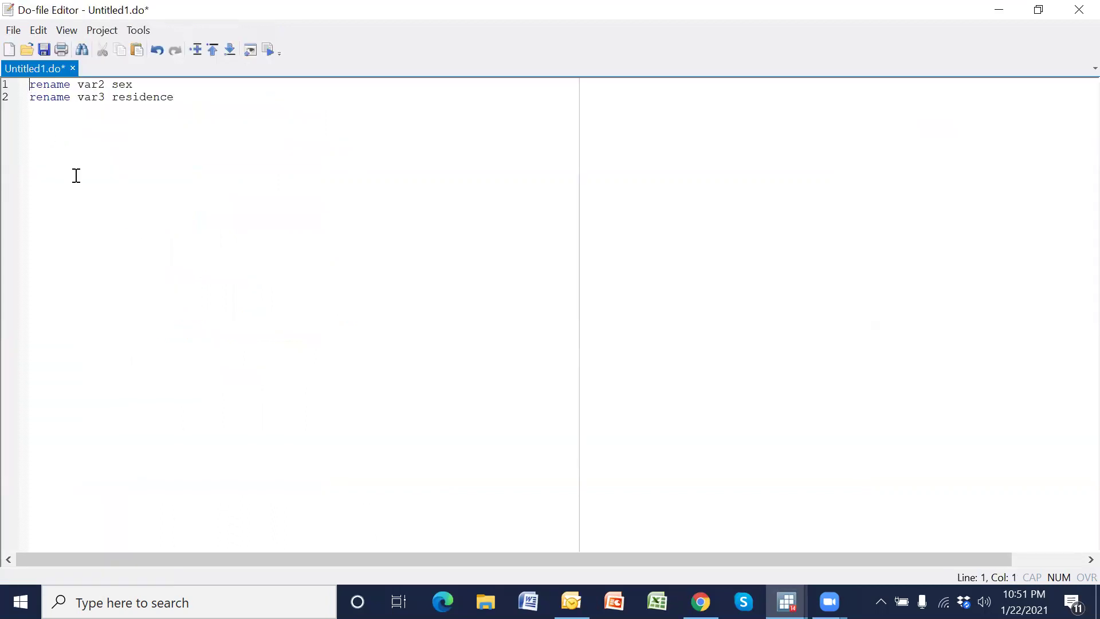
pyautogui.press('Return')
pyautogui.hotkey('ctrl', 'v')
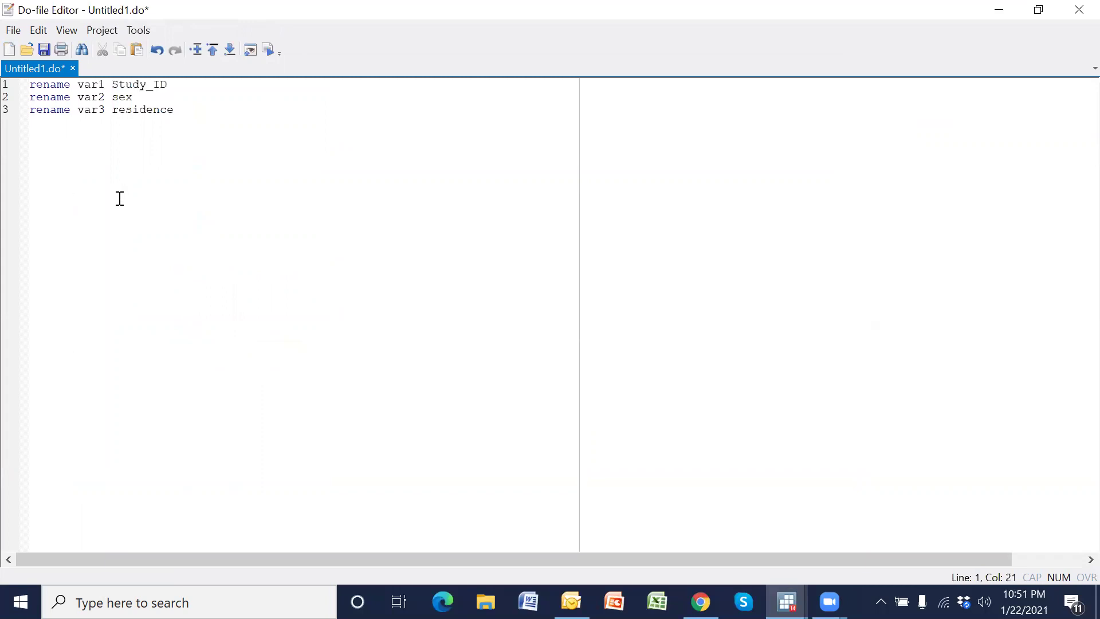
pyautogui.click(185, 109)
pyautogui.press('Return')
pyautogui.press('Return')
pyautogui.press('Return')
pyautogui.press('Return')
pyautogui.press('Return')
pyautogui.press('Return')
pyautogui.press('Return')
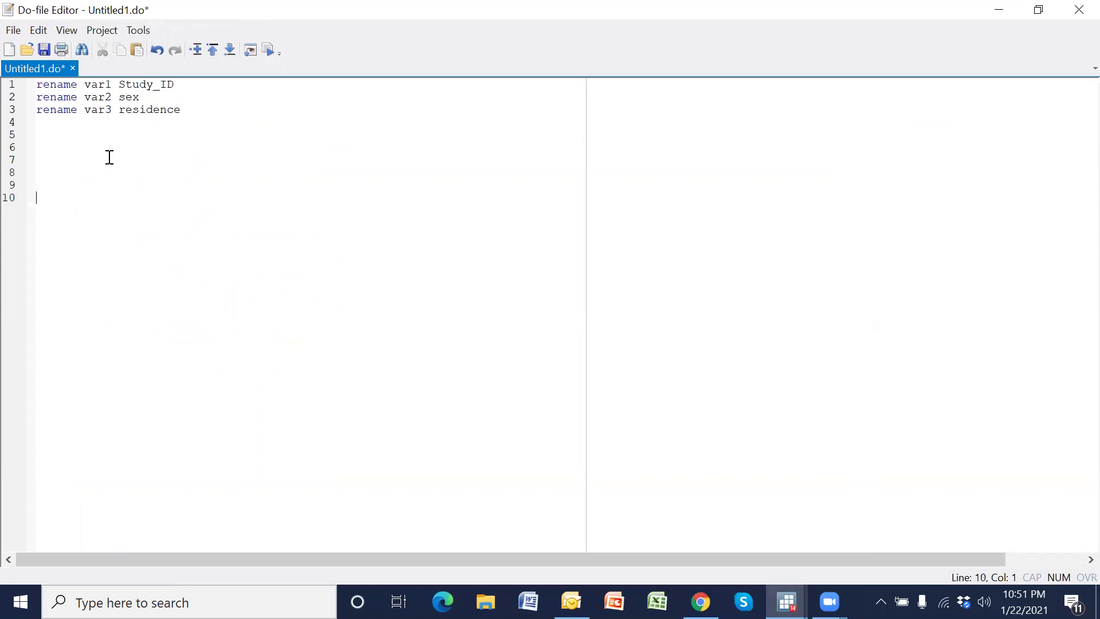
pyautogui.hotkey('alt', 'Tab')
pyautogui.rightClick(66, 305)
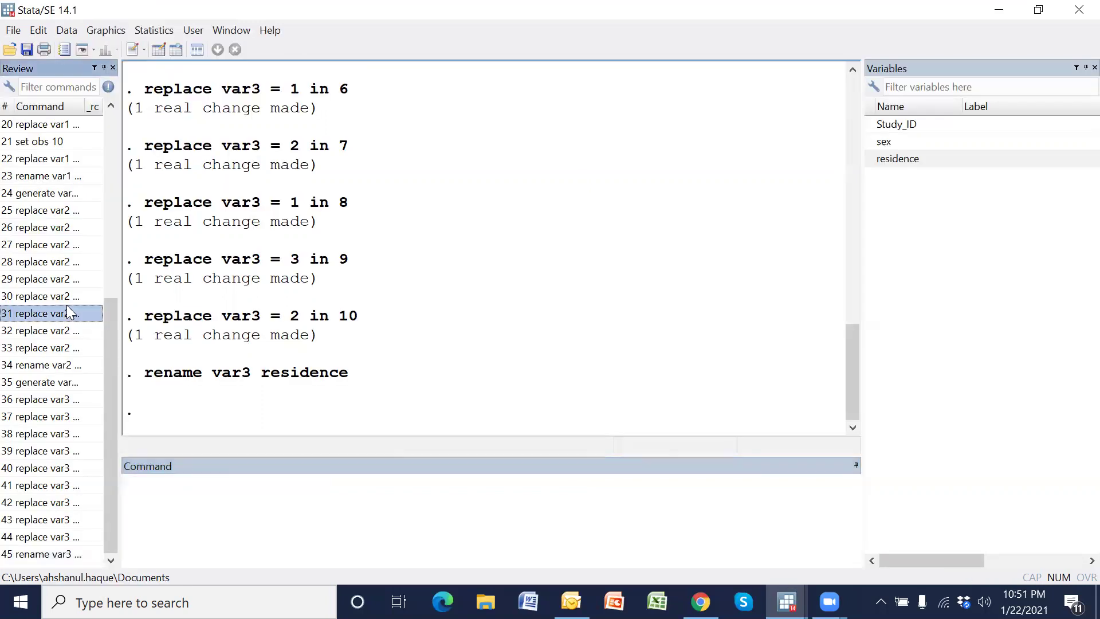
# Clear all Review history entries and wipe the Results output.
pyautogui.click(110, 386)
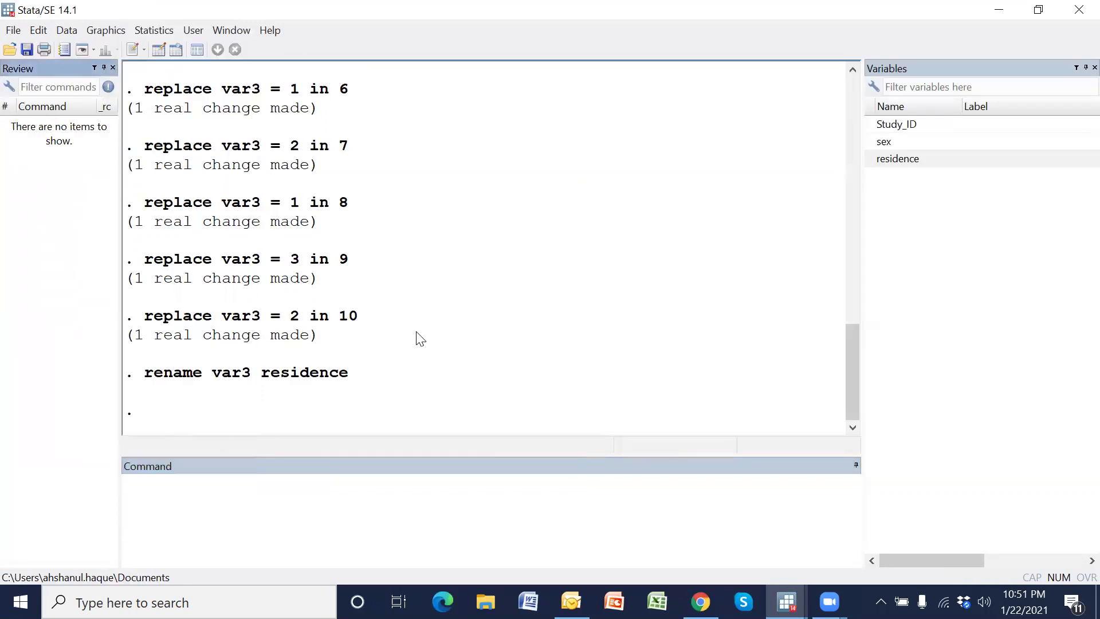
pyautogui.rightClick(453, 304)
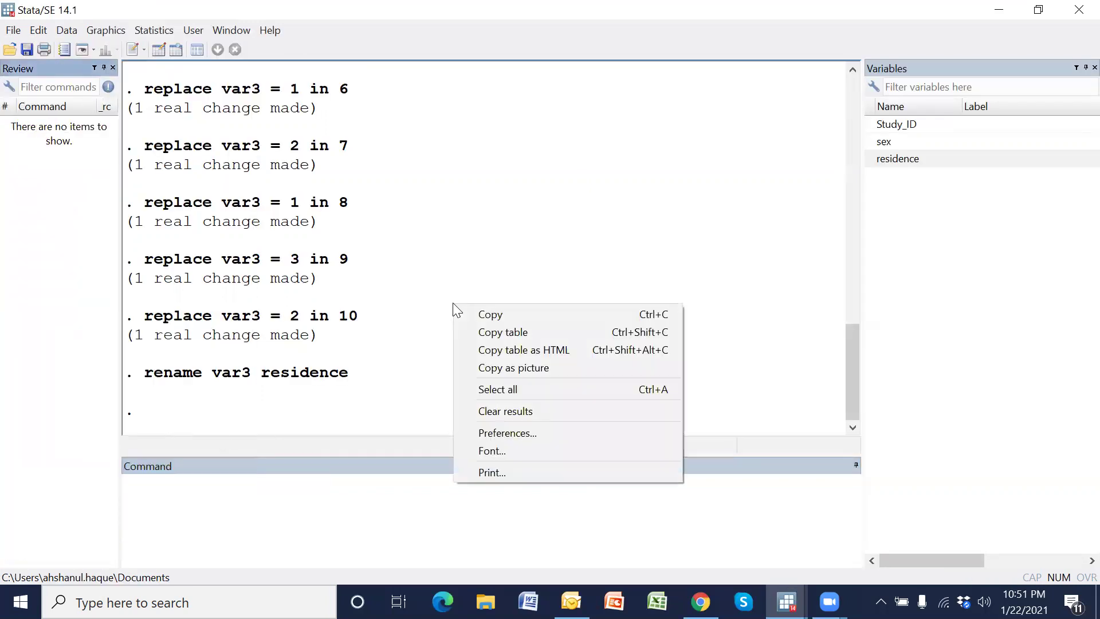
pyautogui.click(513, 412)
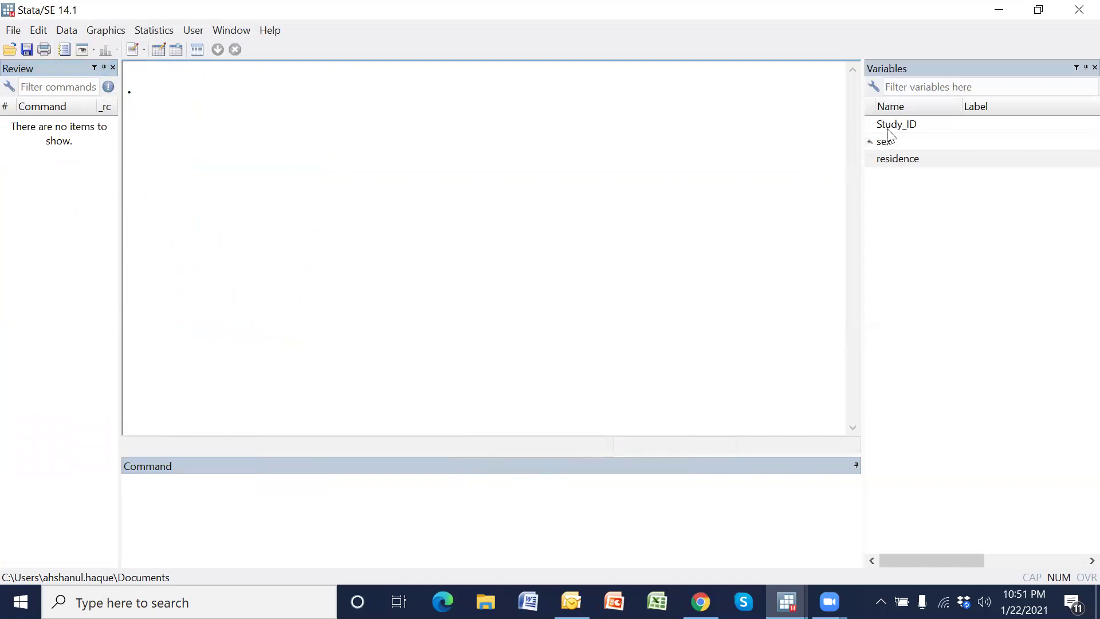
pyautogui.click(457, 510)
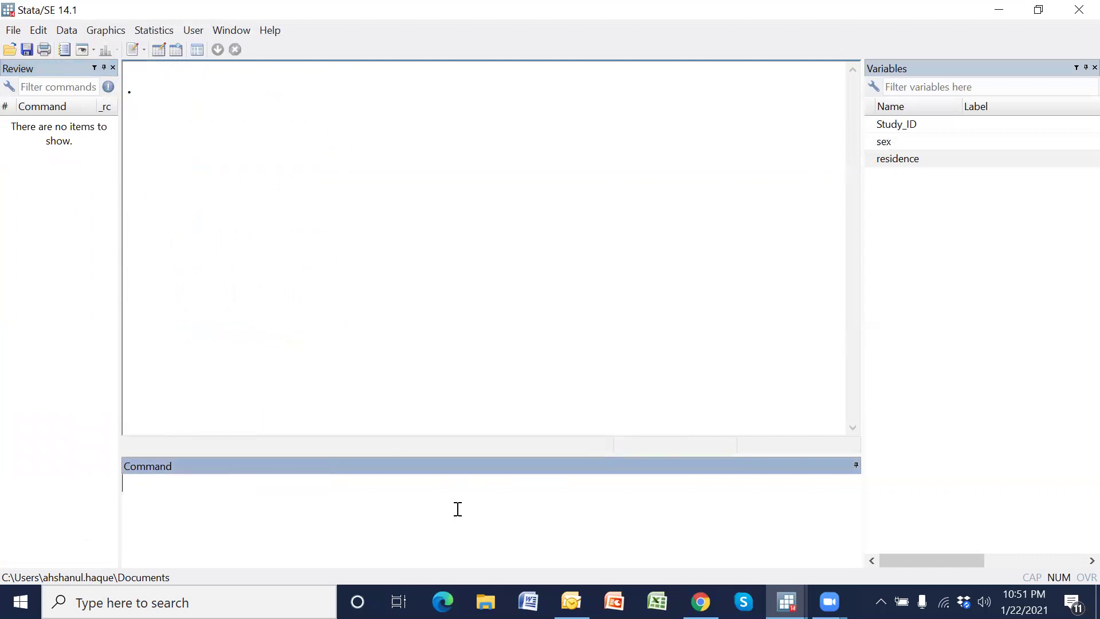
pyautogui.write('la var Study_ID')
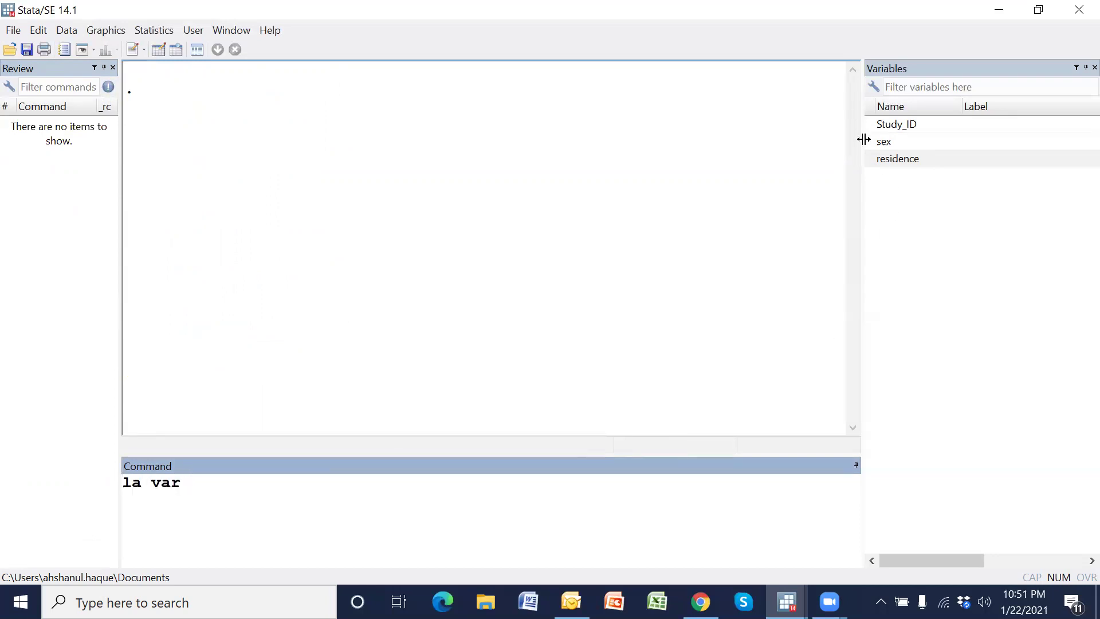
# Run la var Study_ID "Study id of participants" and check the Label column.
pyautogui.click(446, 505)
pyautogui.write('""')
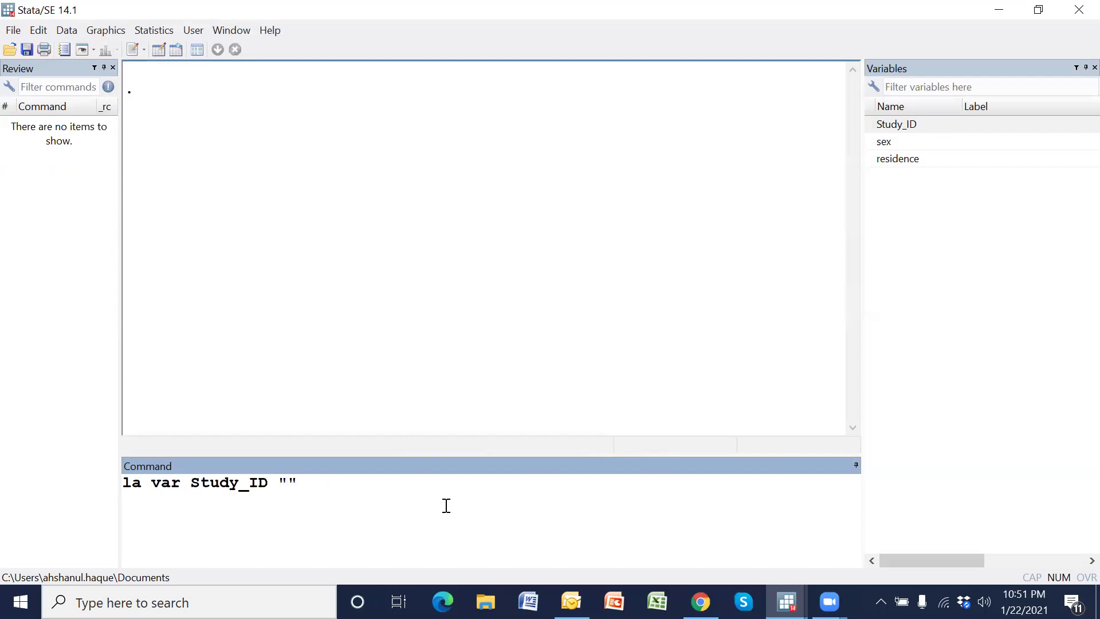
pyautogui.write('St')
pyautogui.press('BackSpace')
pyautogui.press('BackSpace')
pyautogui.write('Study id of p')
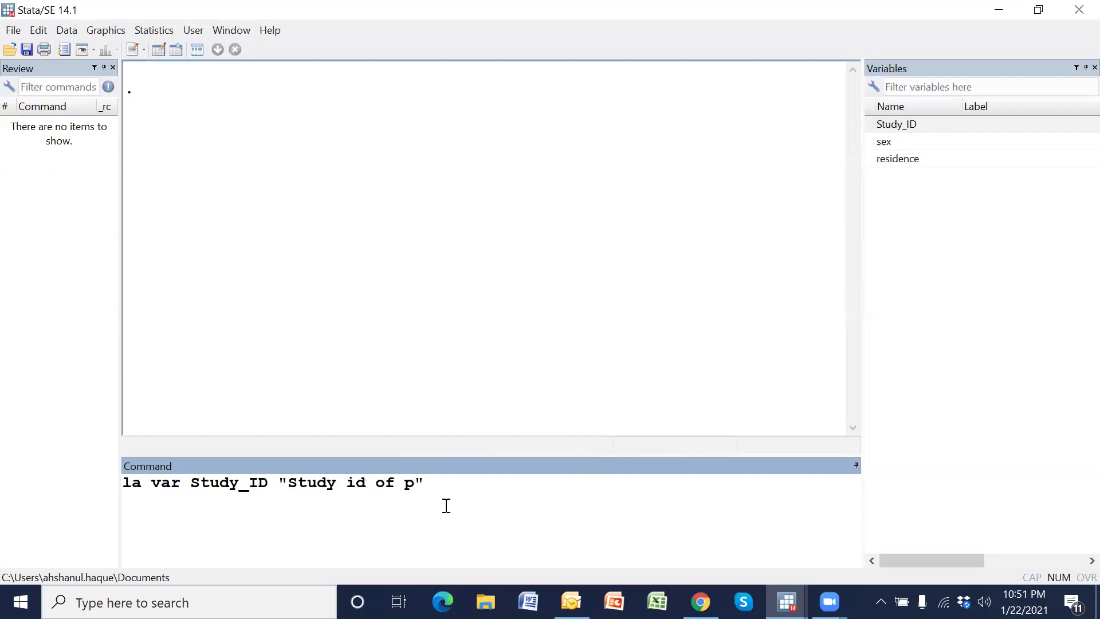
pyautogui.write('articipants"')
pyautogui.press('Return')
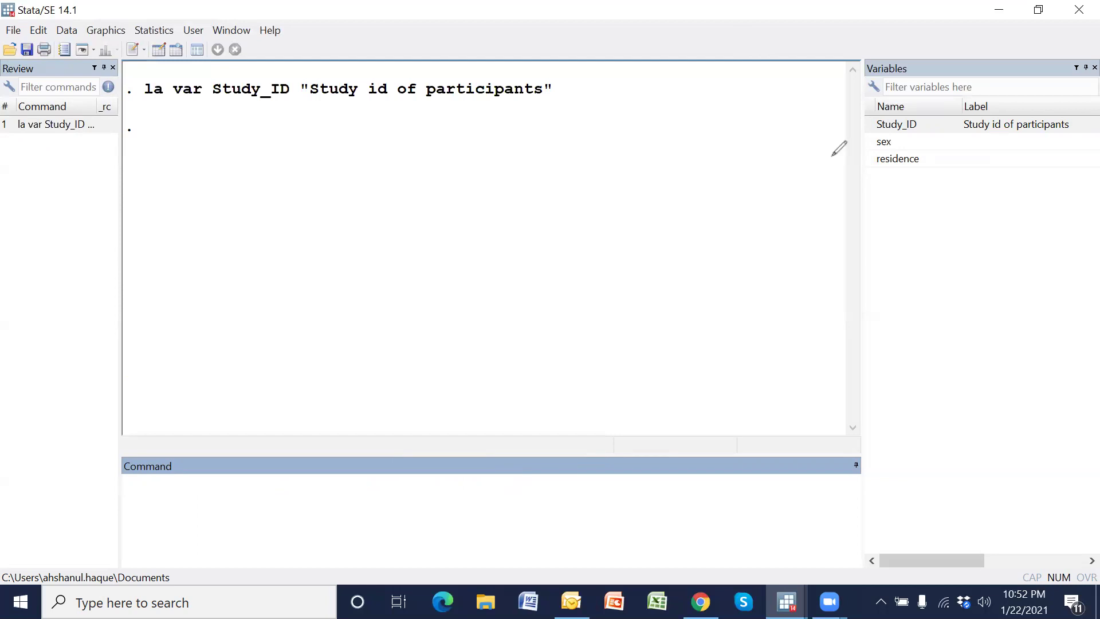
pyautogui.moveTo(946, 115)
pyautogui.mouseDown()
pyautogui.moveTo(968, 94)
pyautogui.moveTo(1004, 90)
pyautogui.moveTo(1075, 106)
pyautogui.moveTo(1084, 160)
pyautogui.moveTo(945, 150)
pyautogui.moveTo(965, 96)
pyautogui.mouseUp()
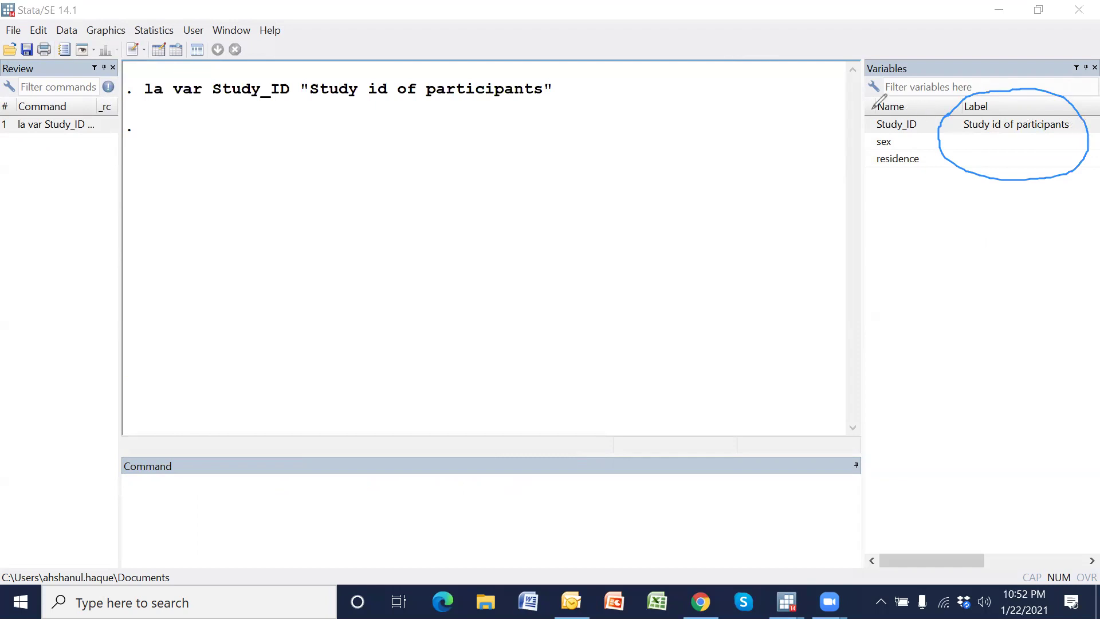
pyautogui.press('e')
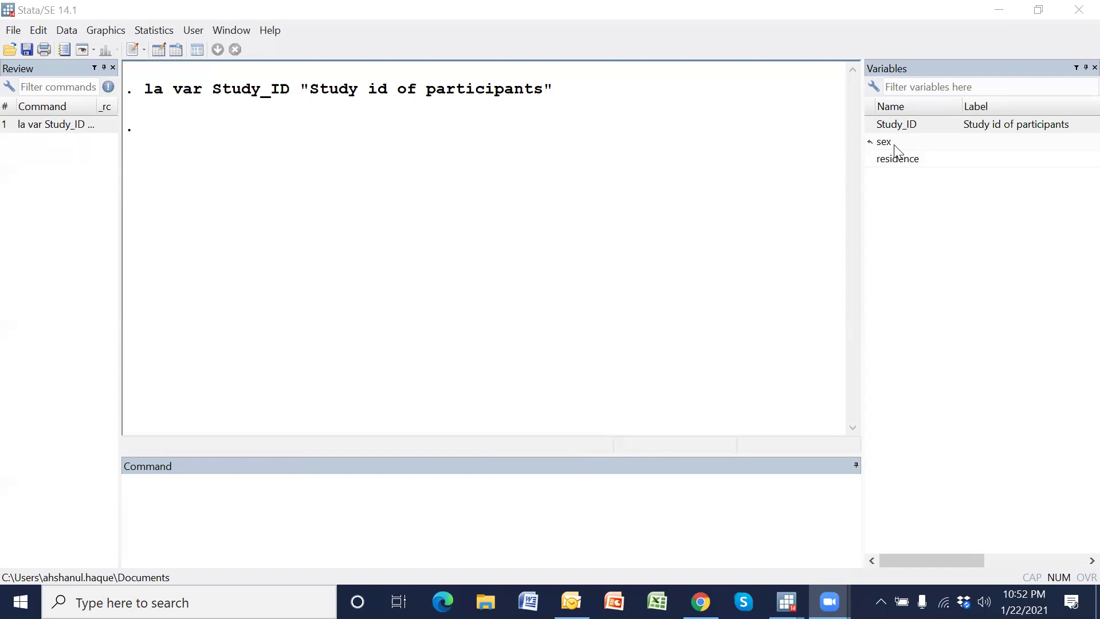
# Run la var sex "Sex of Household member" and check the label in the Variables panel.
pyautogui.click(548, 490)
pyautogui.write('la ')
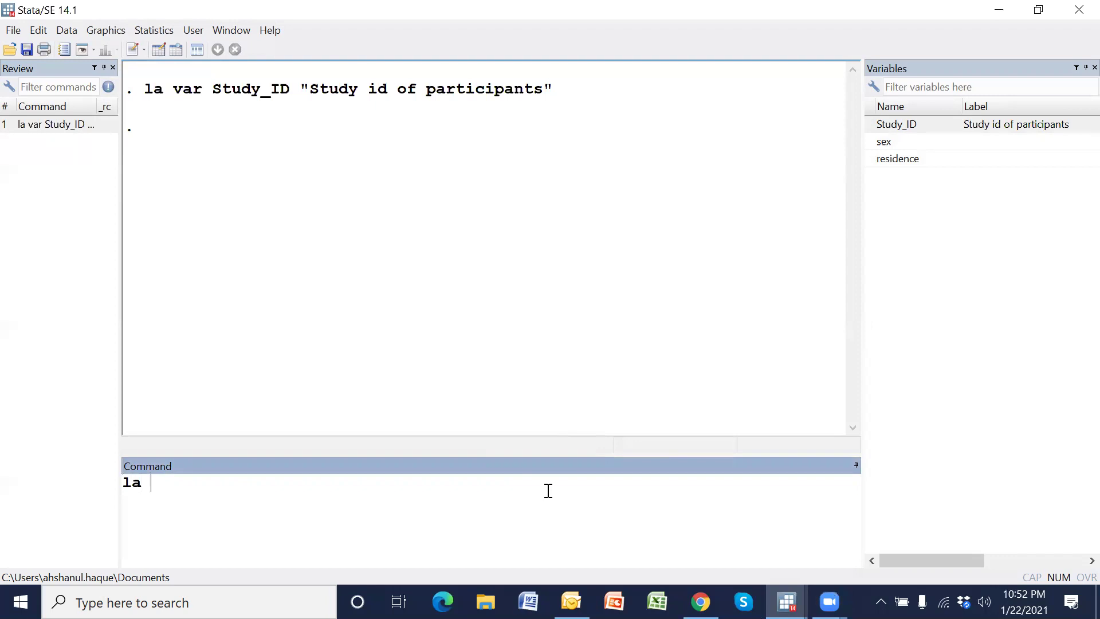
pyautogui.write('var')
pyautogui.write(' sex')
pyautogui.write(' ""')
pyautogui.write('Sex o')
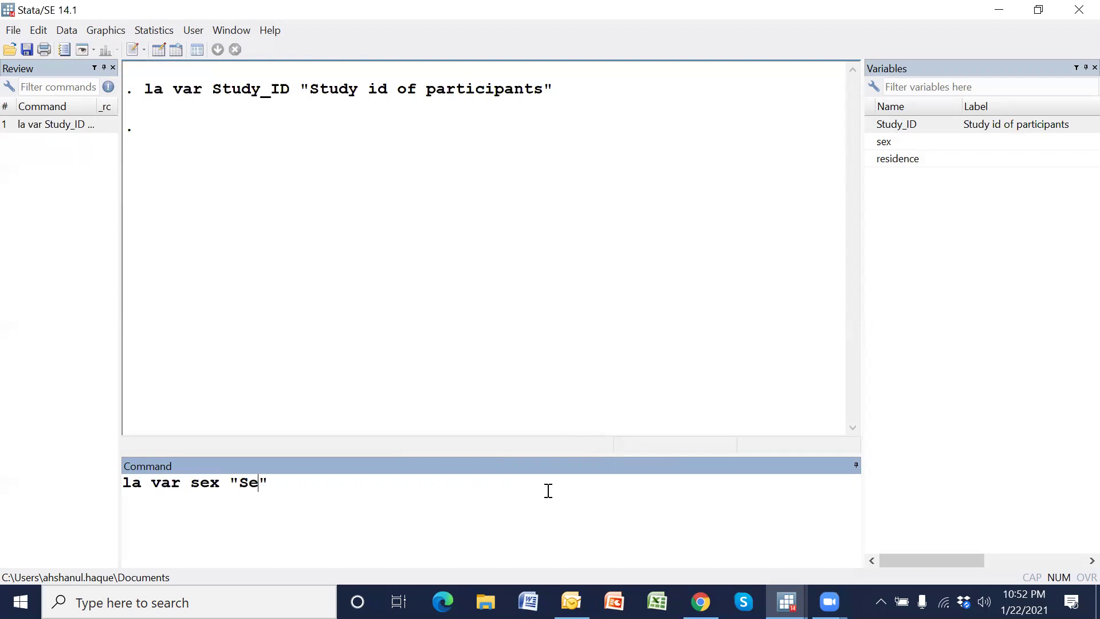
pyautogui.write('f ')
pyautogui.write('H')
pyautogui.write('ousehold')
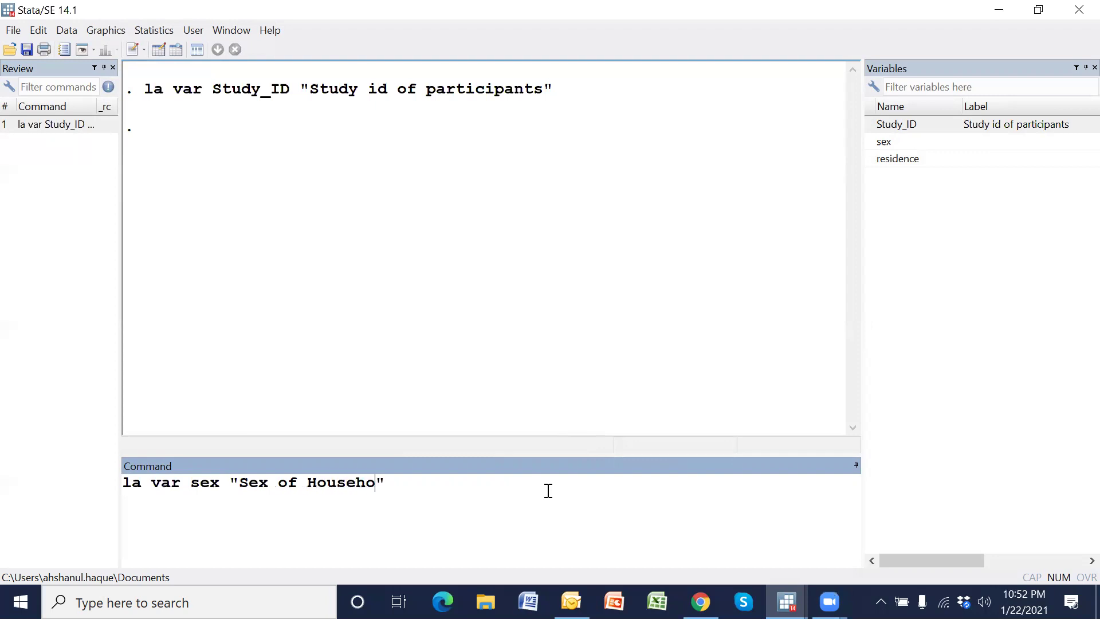
pyautogui.write(' member')
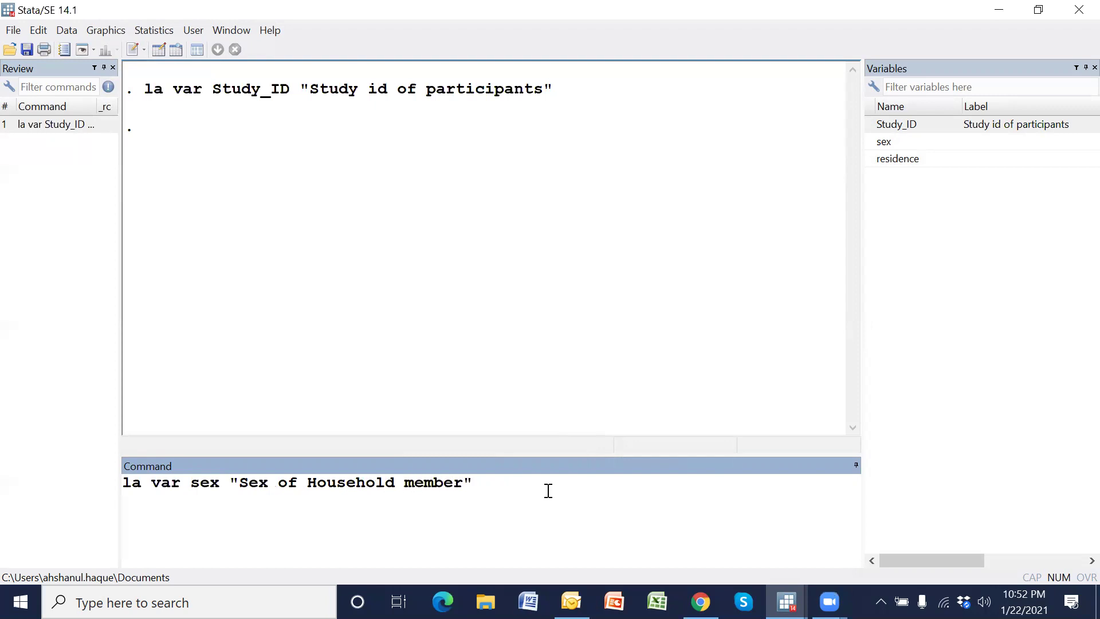
pyautogui.press('Return')
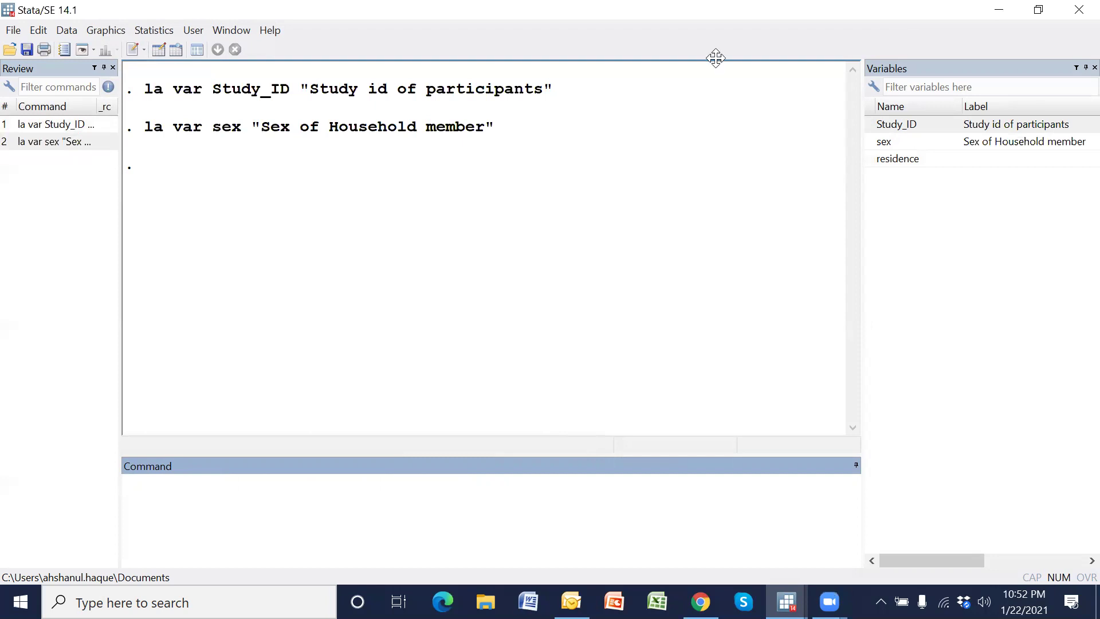
pyautogui.moveTo(1062, 119)
pyautogui.mouseDown()
pyautogui.moveTo(1040, 157)
pyautogui.moveTo(980, 161)
pyautogui.moveTo(965, 129)
pyautogui.mouseUp()
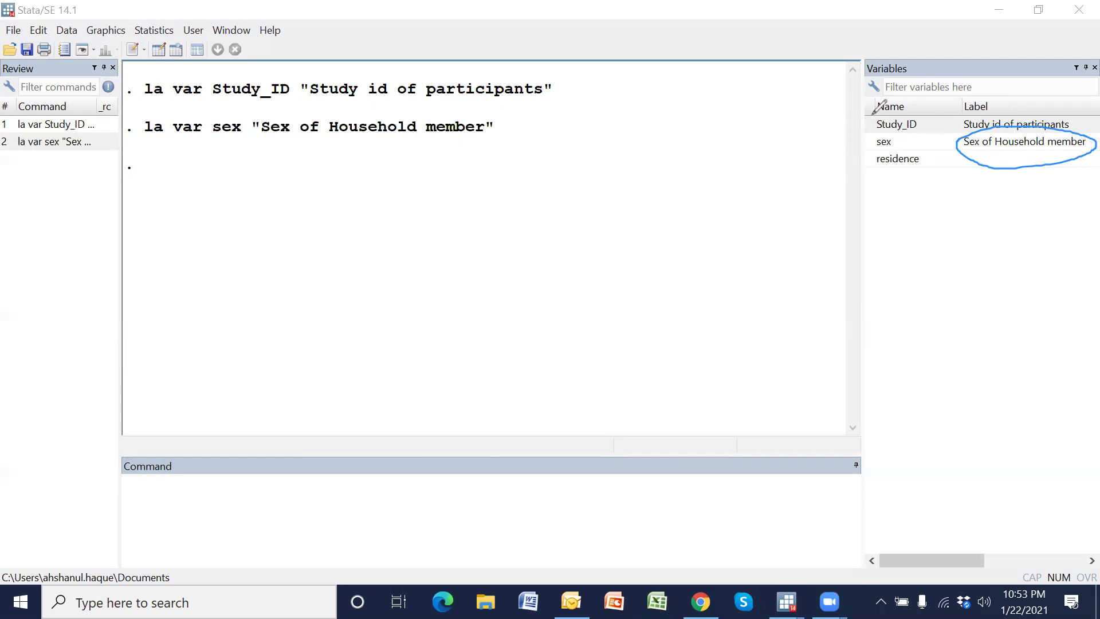
pyautogui.press('e')
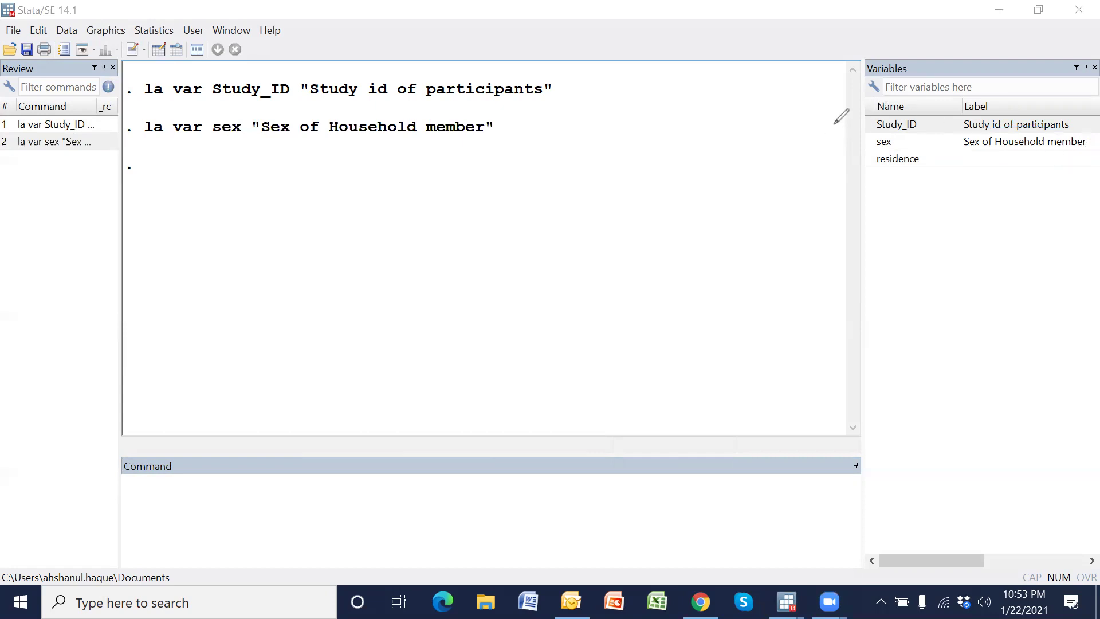
pyautogui.click(920, 189)
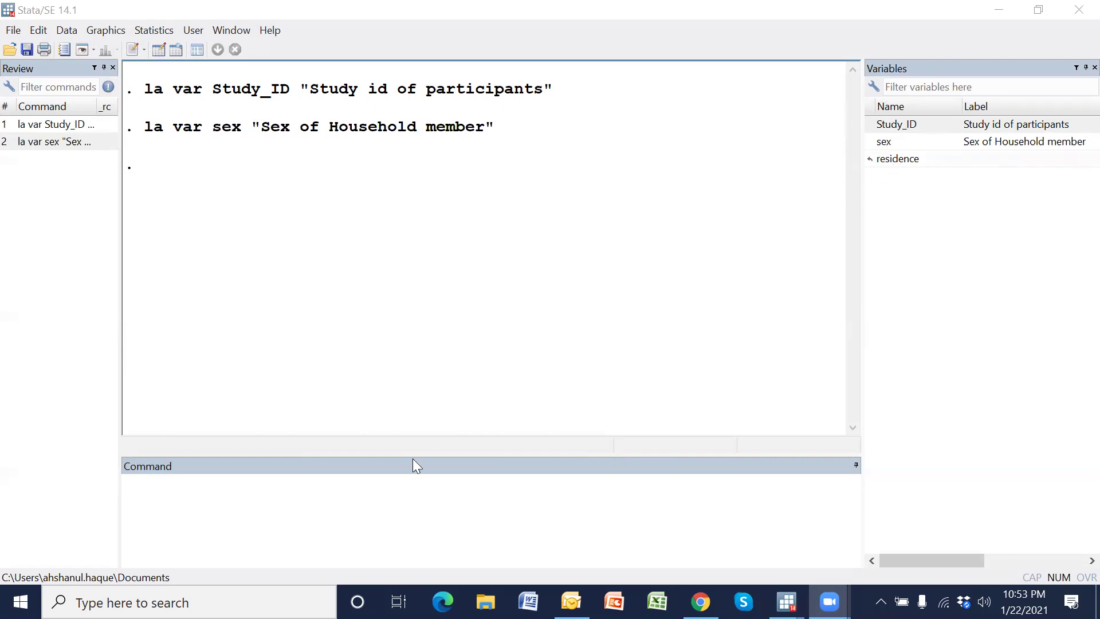
pyautogui.click(375, 523)
# Label the residence variable "Place of residence" with la var.
pyautogui.write('la var')
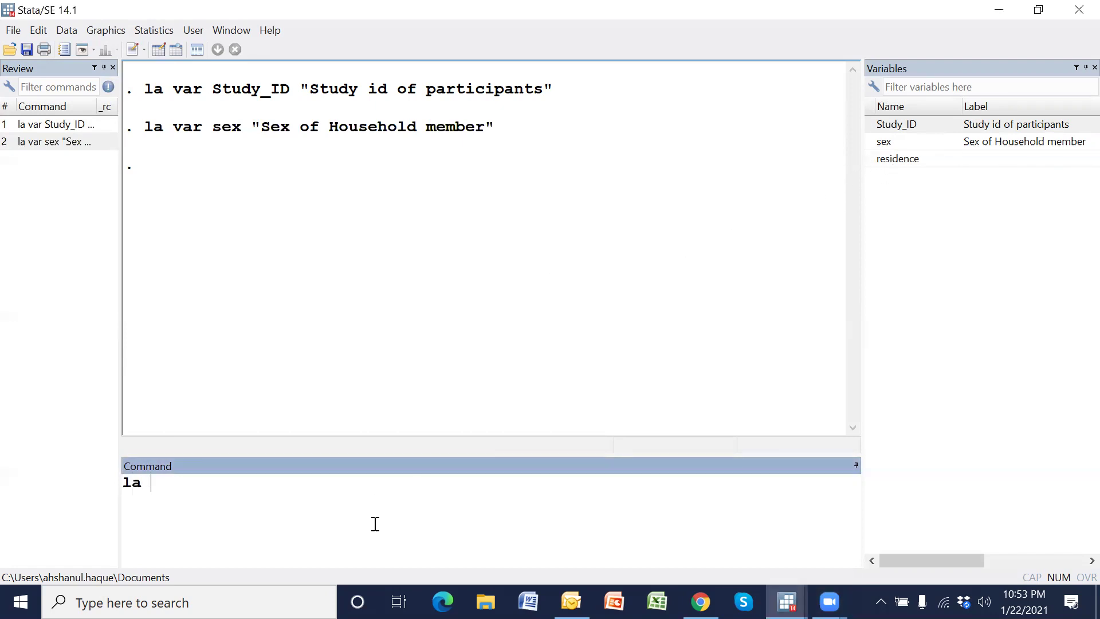
pyautogui.click(868, 159)
pyautogui.click(624, 514)
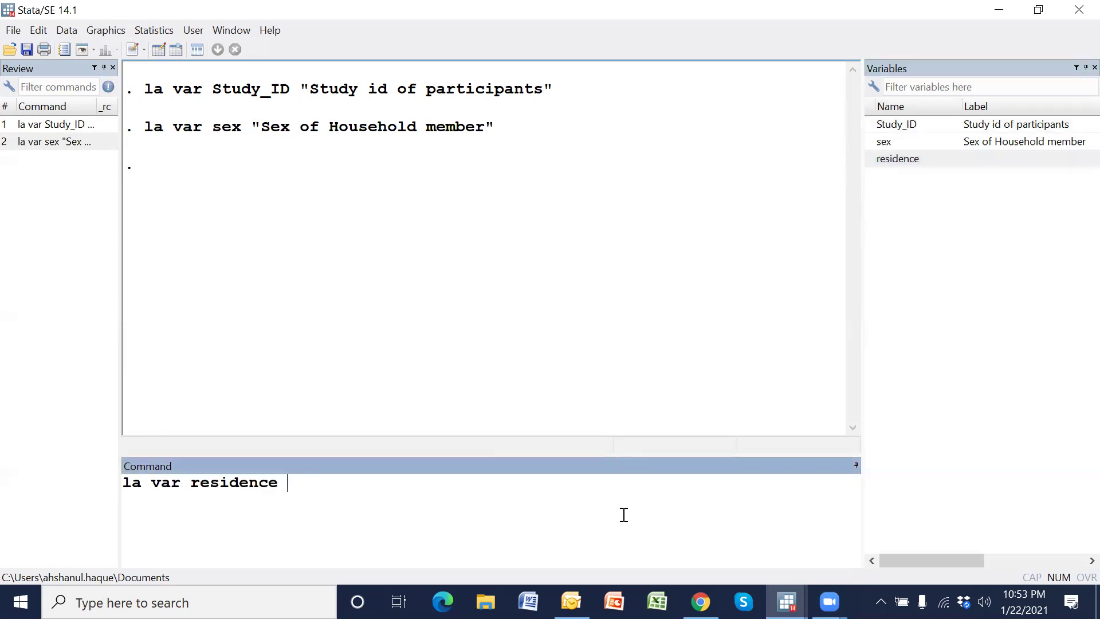
pyautogui.write('""')
pyautogui.write('Pl')
pyautogui.write('ace of ')
pyautogui.write('residenc')
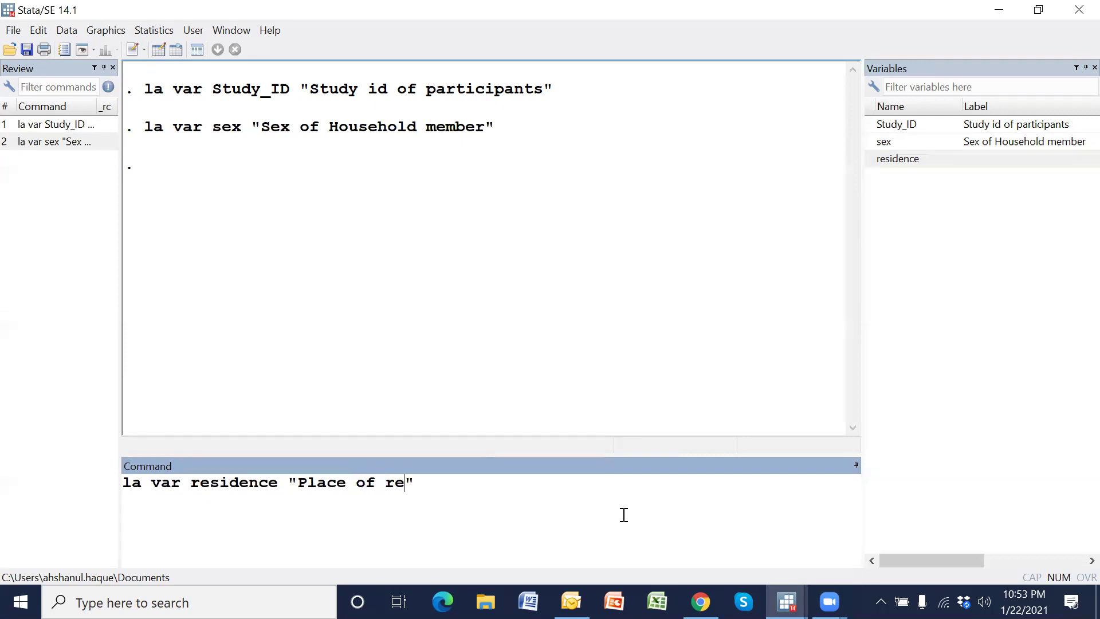
pyautogui.write('e')
pyautogui.press('Return')
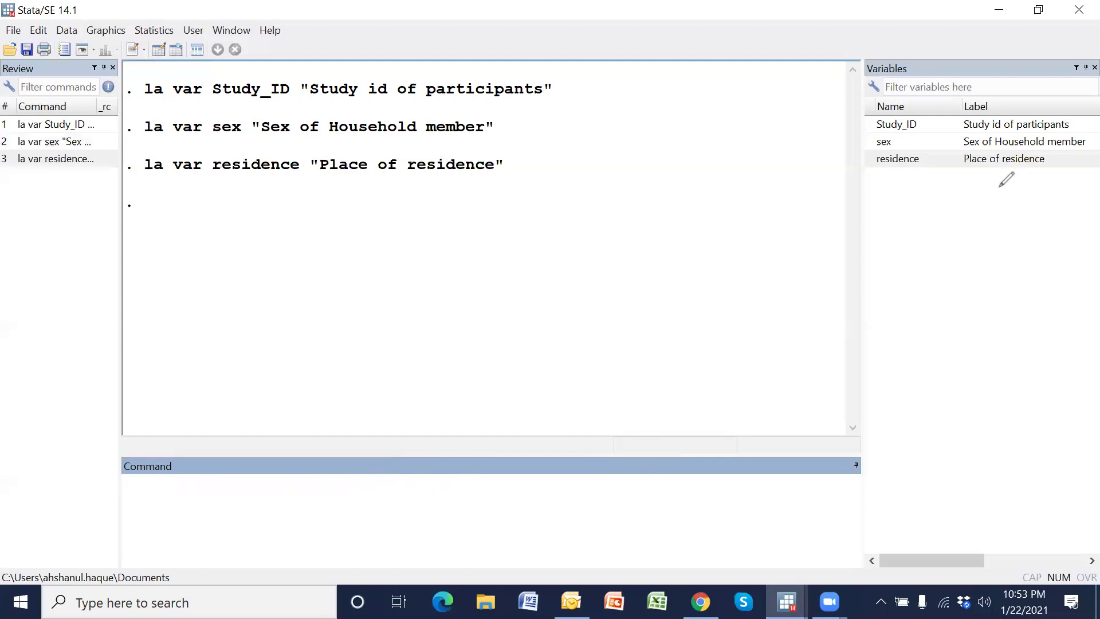
# Delete the three variable-labelling commands from the Review history.
pyautogui.moveTo(980, 193); pyautogui.dragTo(959, 156)
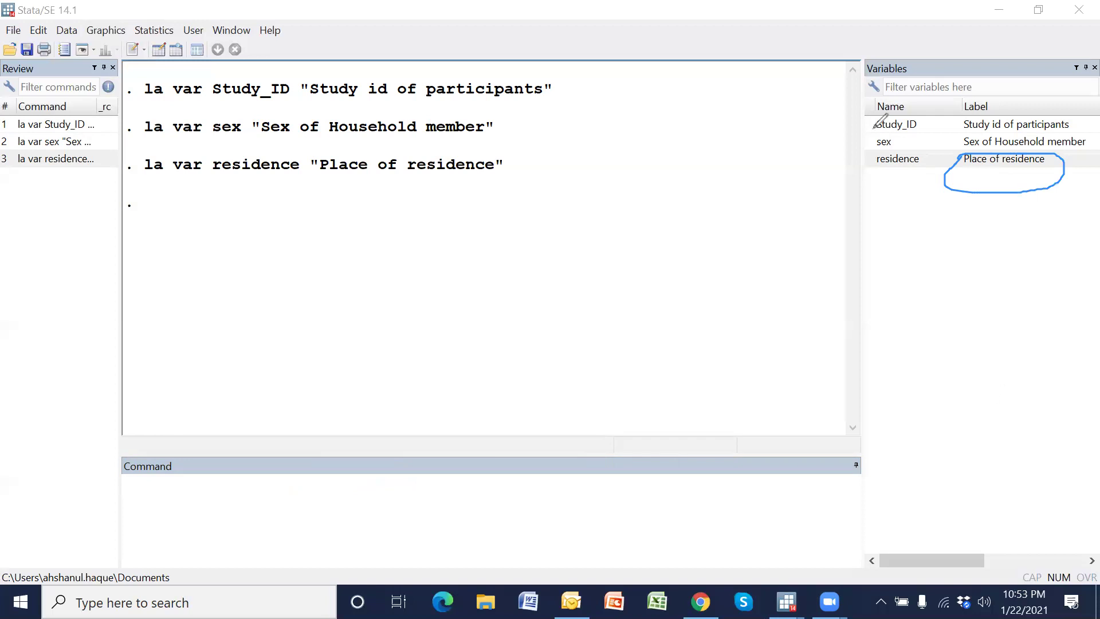
pyautogui.press('e')
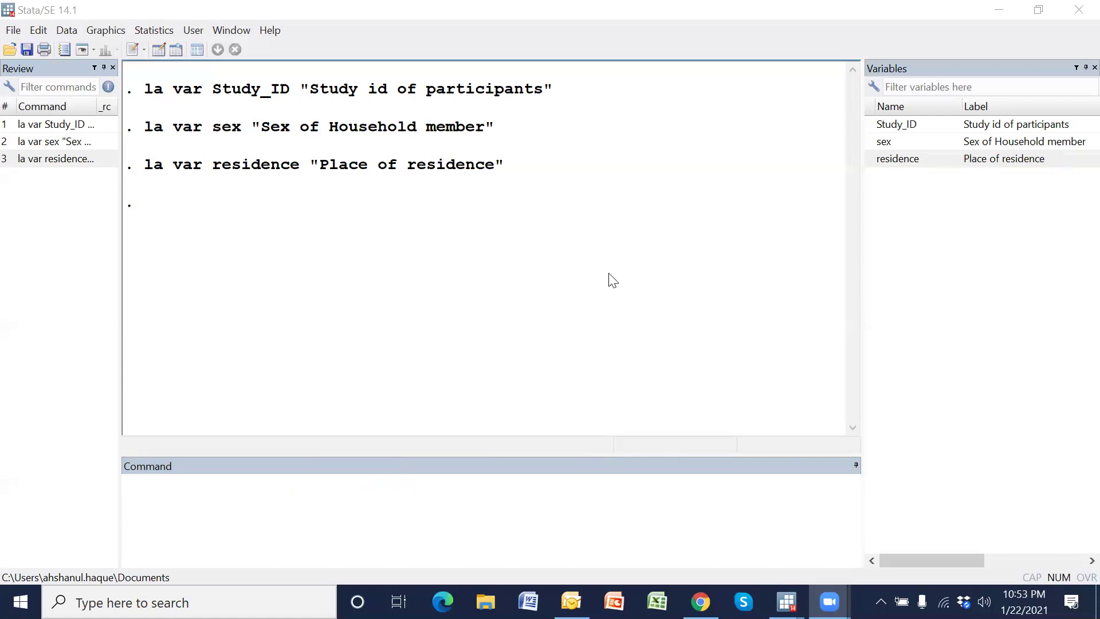
pyautogui.click(78, 124)
pyautogui.keyDown('shift'); pyautogui.click(74, 161); pyautogui.keyUp('shift')
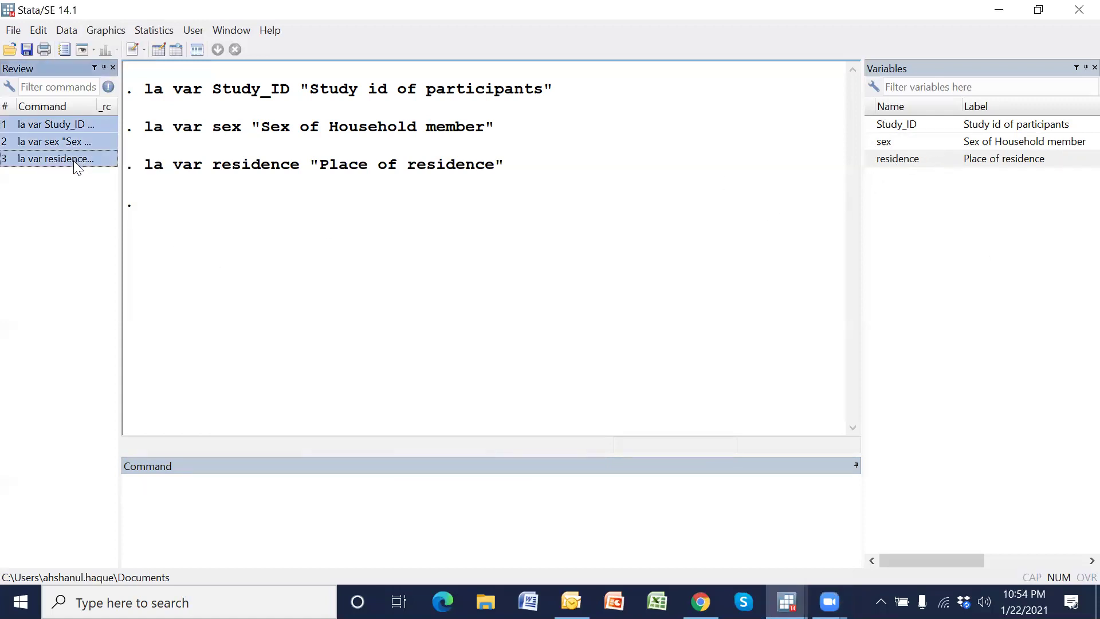
pyautogui.press('Delete')
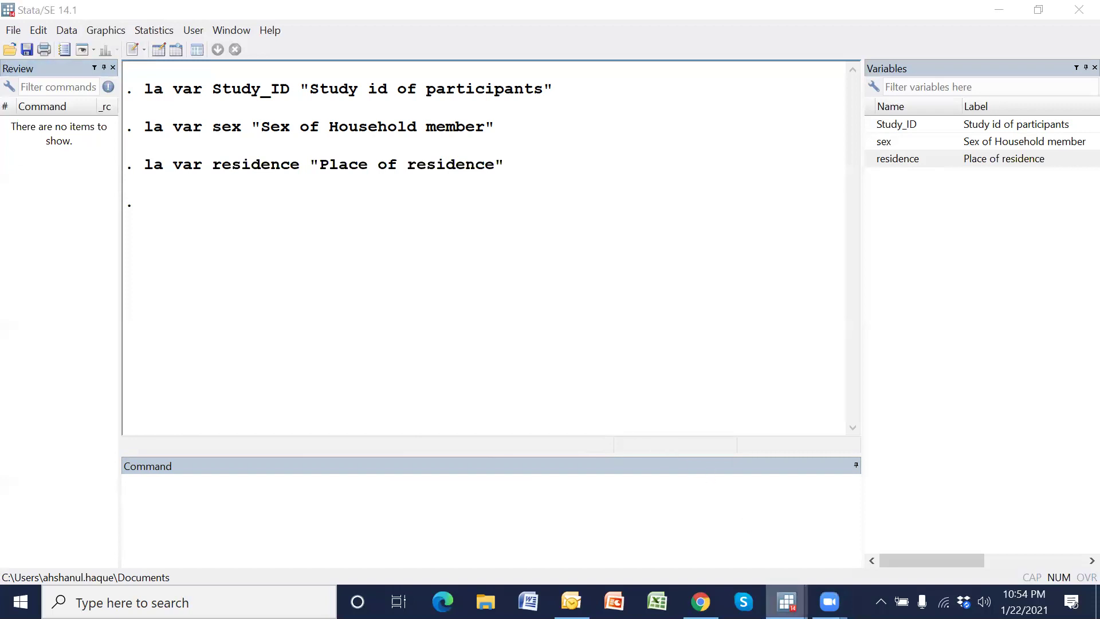
# Close the empty Untitled.do and paste the three la var commands into Untitled1.do below the renames.
pyautogui.moveTo(787, 602)
pyautogui.click(643, 557)
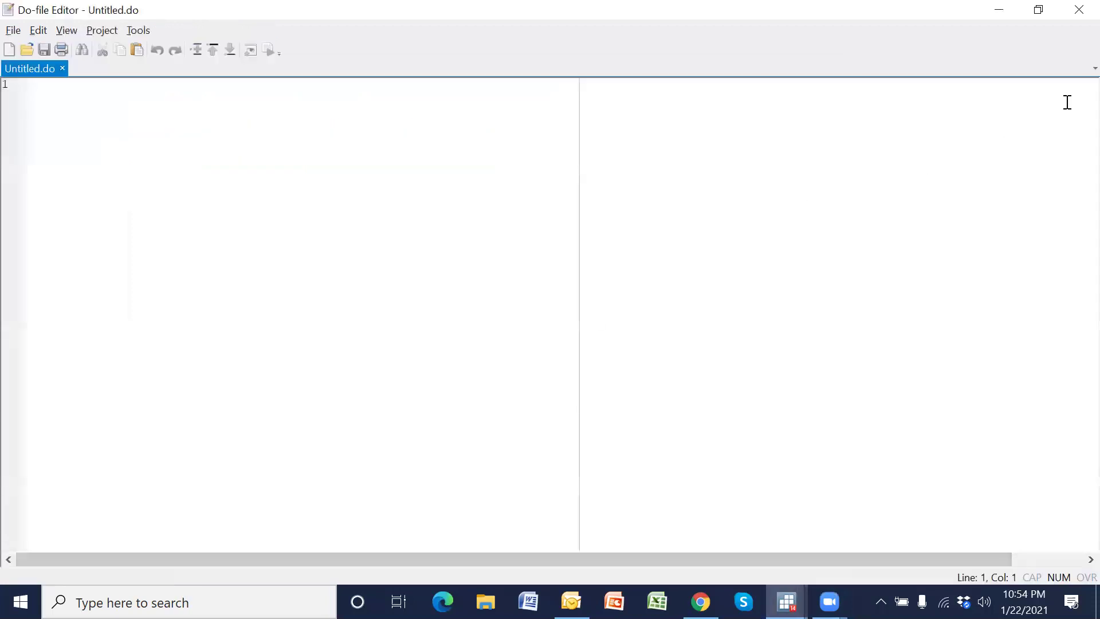
pyautogui.click(1079, 10)
pyautogui.moveTo(786, 601)
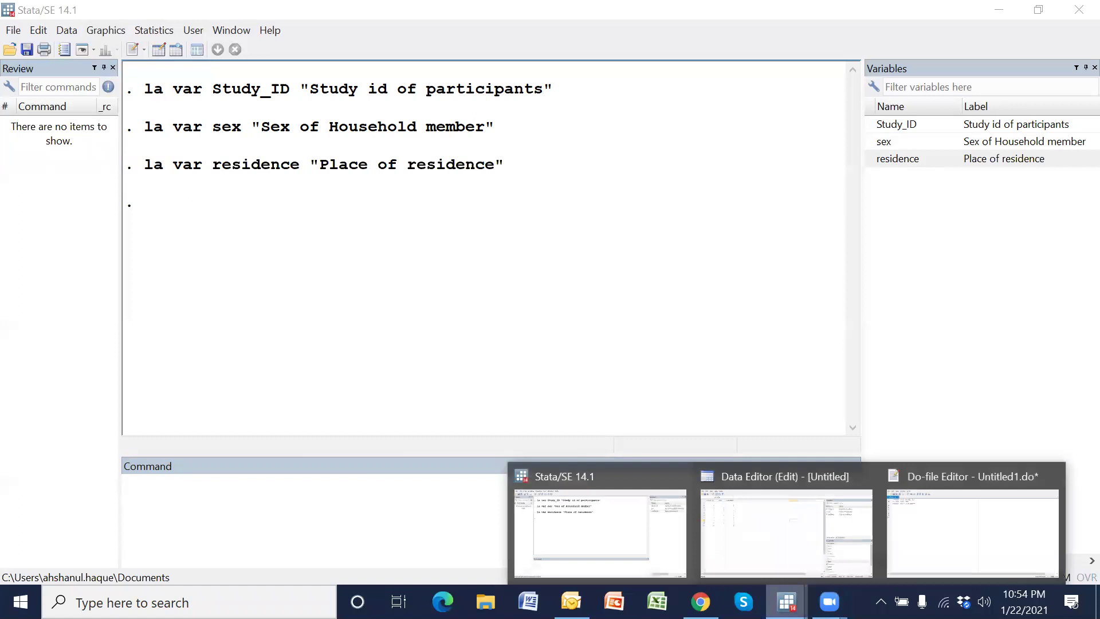
pyautogui.click(930, 558)
pyautogui.click(196, 110)
pyautogui.press('Return')
pyautogui.press('Return')
pyautogui.write('la var Study_ID "Study id of participants" la var sex "Sex of Household member" la var residence "Place of residence"')
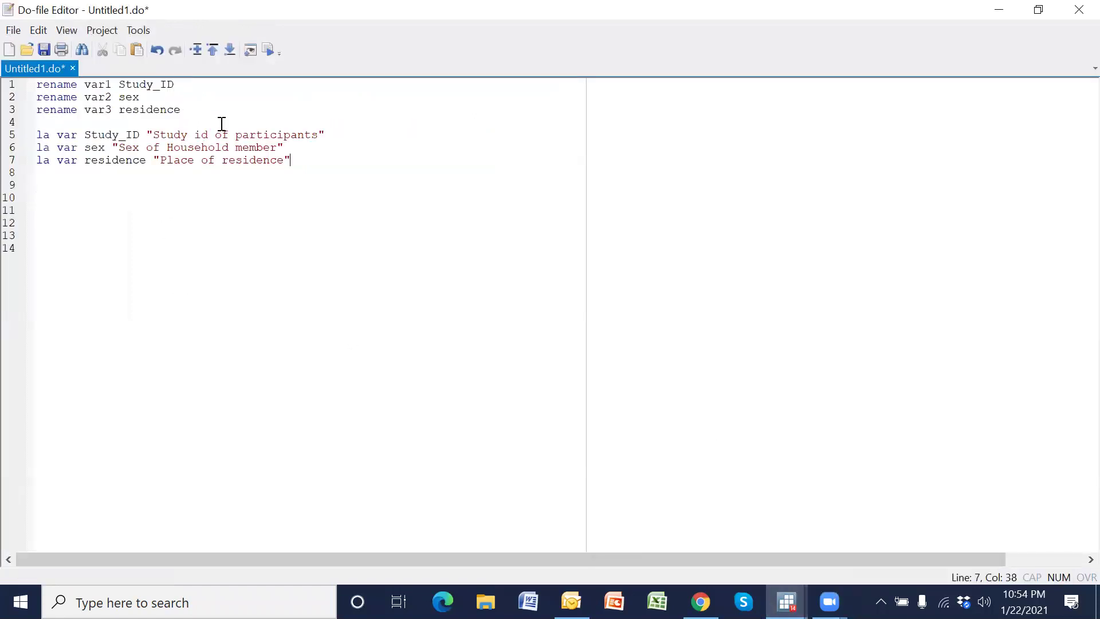
pyautogui.click(316, 322)
pyautogui.scroll(4, 316, 322)
pyautogui.click(465, 218)
pyautogui.press('Return')
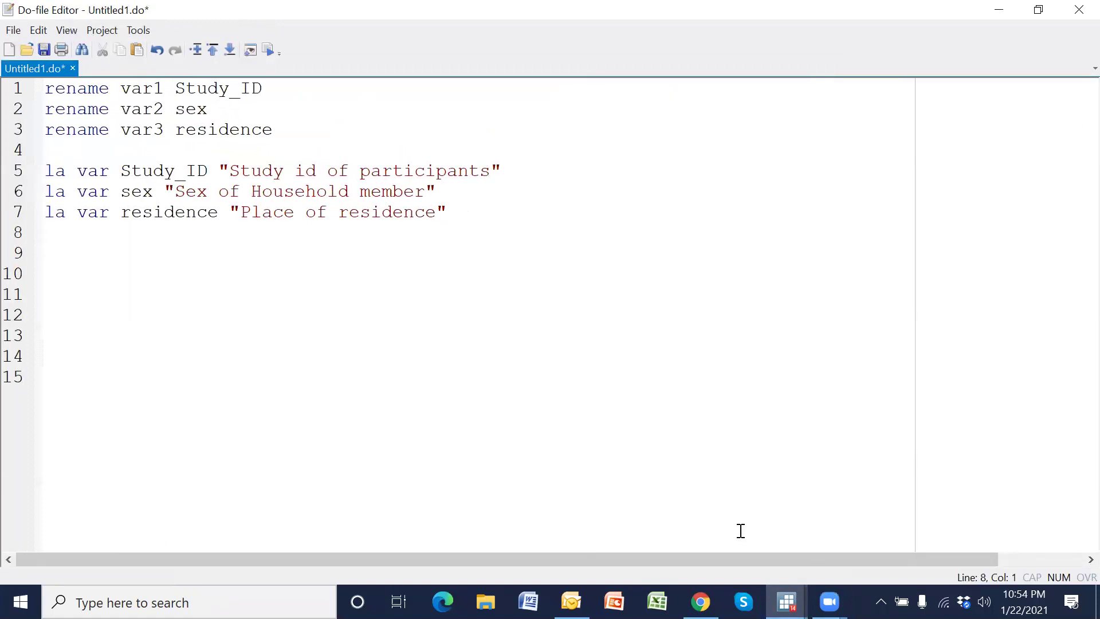
# View the 10-row dataset in the Data Editor, then return to the main Stata window.
pyautogui.click(786, 601)
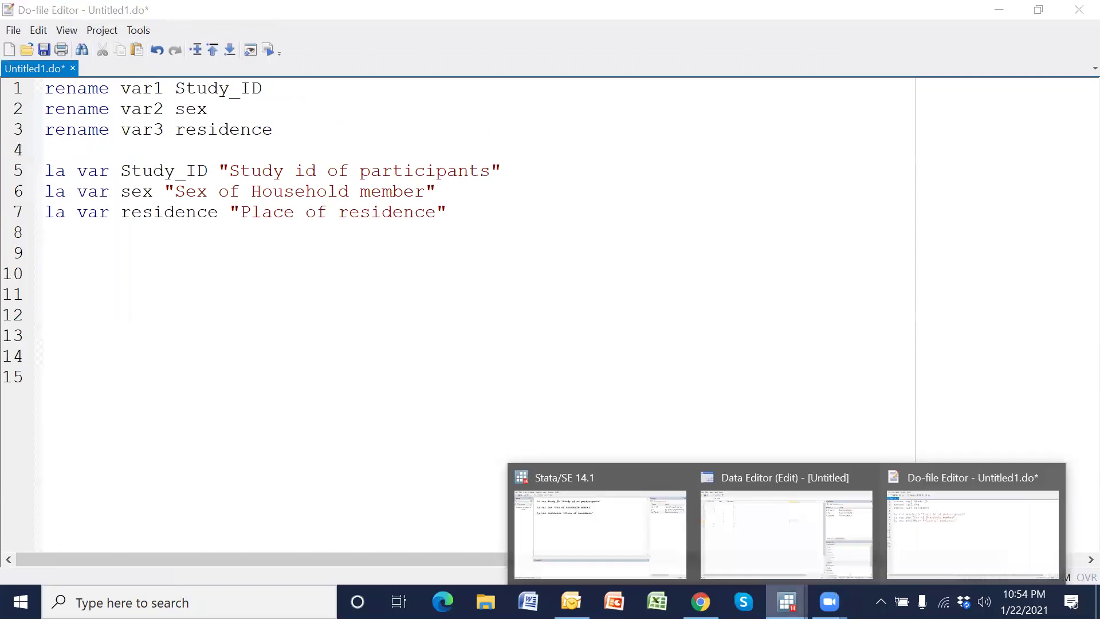
pyautogui.click(761, 558)
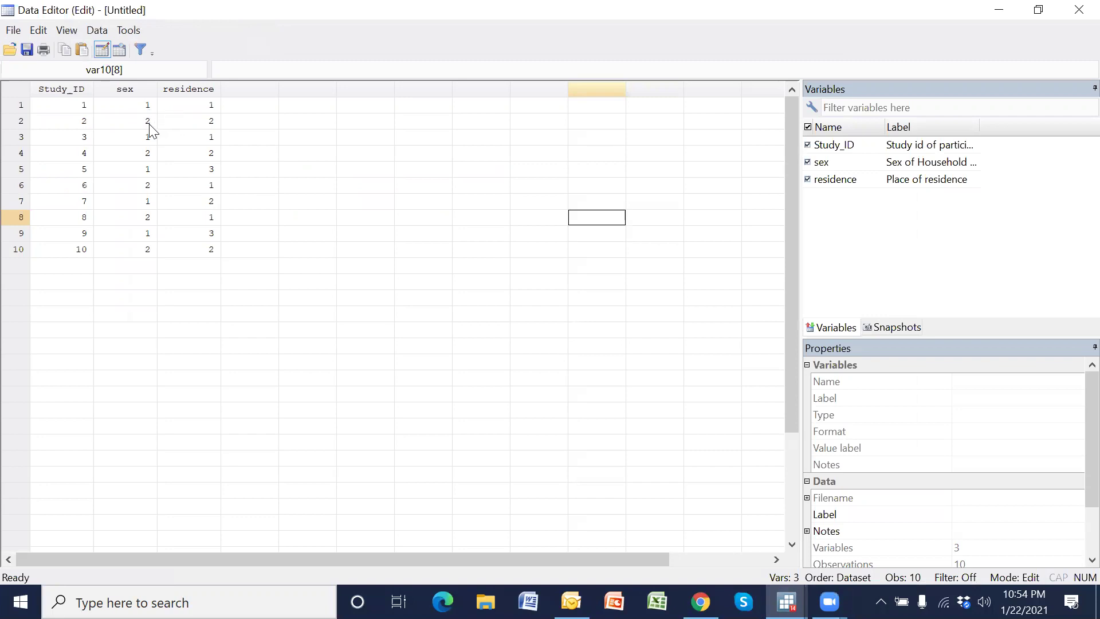
pyautogui.moveTo(786, 601)
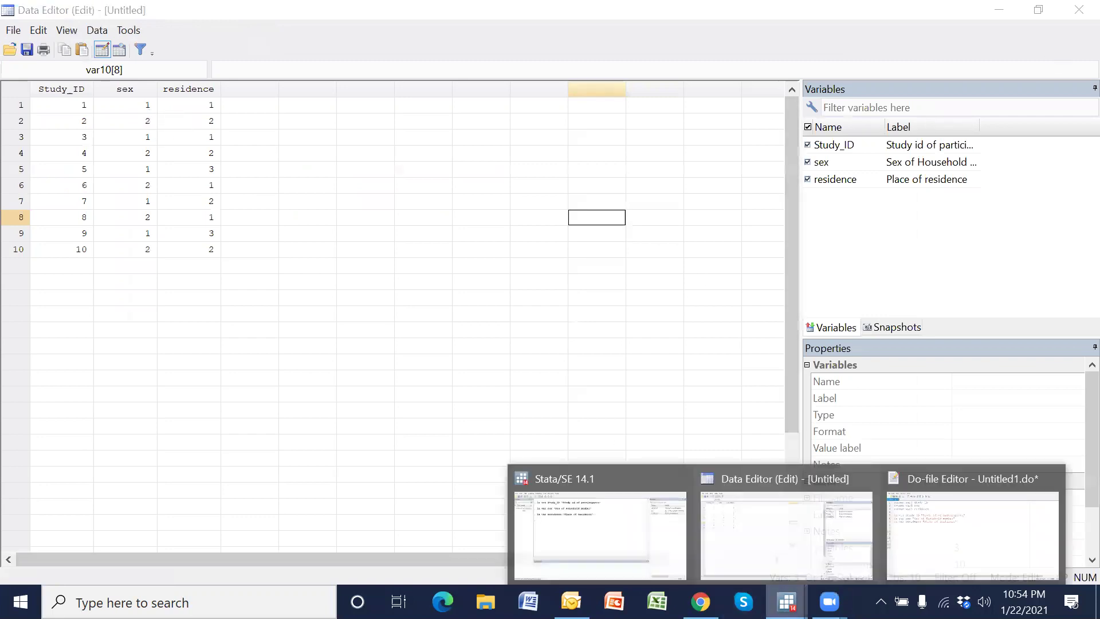
pyautogui.click(624, 540)
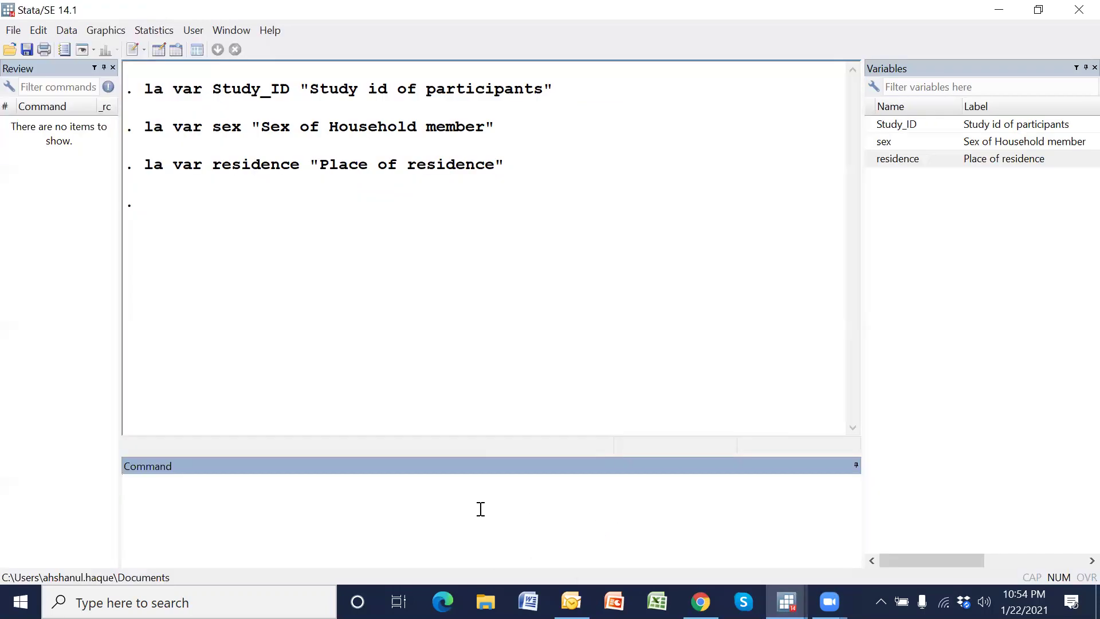
# Define value label sex as 1 "Male" and 2 "Female", with replace.
pyautogui.write('la')
pyautogui.write('bel')
pyautogui.press('BackSpace')
pyautogui.press('BackSpace')
pyautogui.press('BackSpace')
pyautogui.write('de')
pyautogui.write('fine')
pyautogui.press('BackSpace')
pyautogui.press('BackSpace')
pyautogui.press('BackSpace')
pyautogui.press('BackSpace')
pyautogui.doubleClick(879, 142)
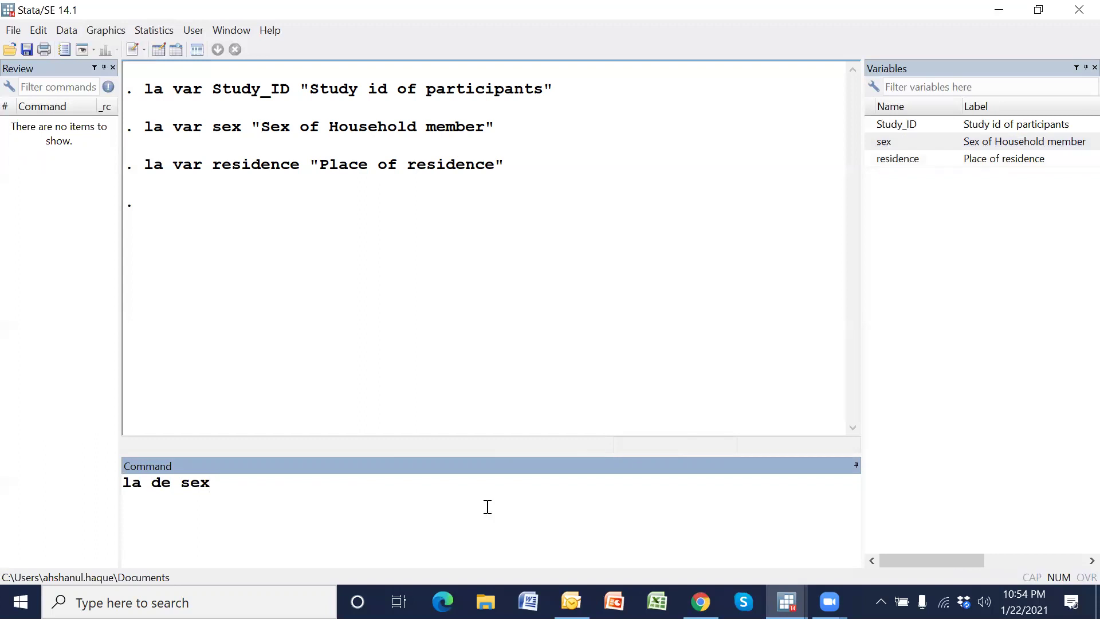
pyautogui.write('1 ""')
pyautogui.write('Mal')
pyautogui.write('e')
pyautogui.write(' 2')
pyautogui.write(' ""')
pyautogui.write('Female')
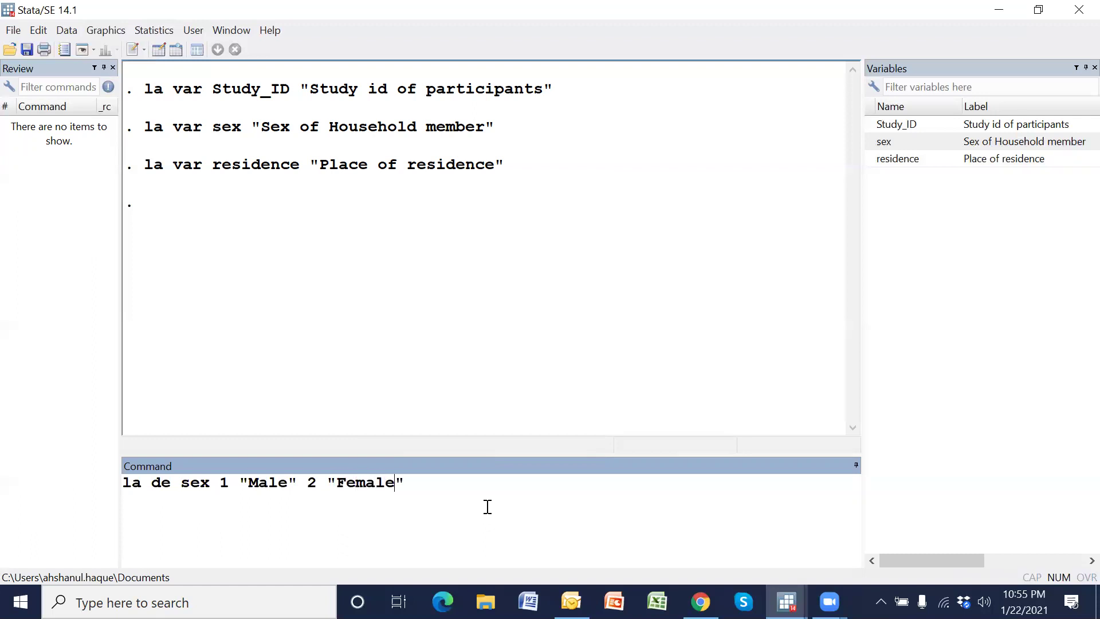
pyautogui.write(', replace')
pyautogui.press('Return')
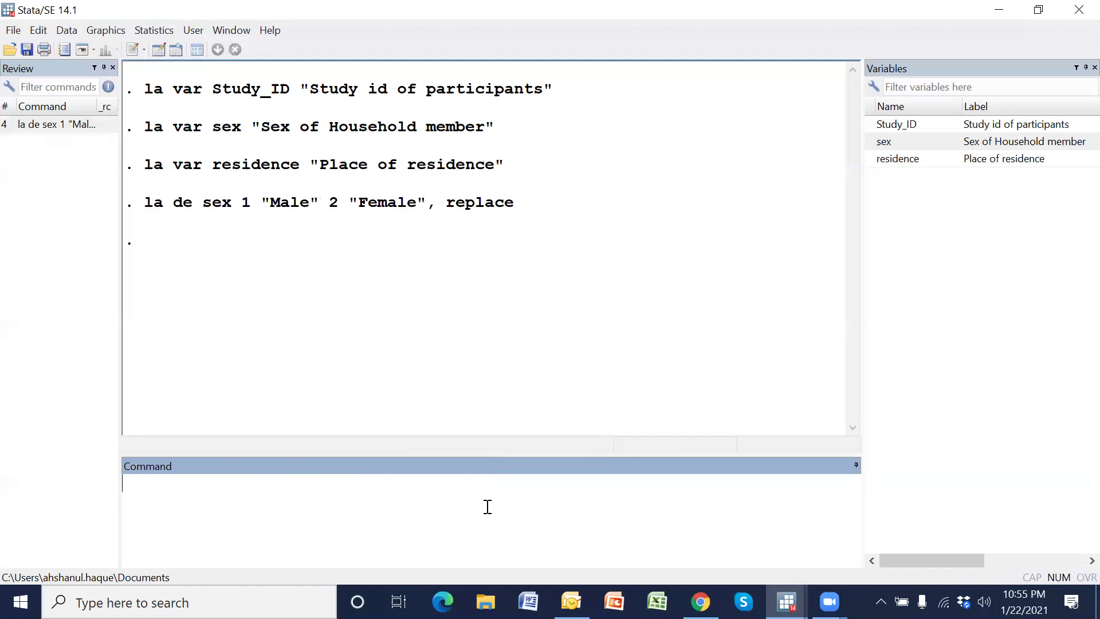
# Attach the sex value label to the sex variable with la val sex sex.
pyautogui.write('la value')
pyautogui.press('BackSpace')
pyautogui.press('BackSpace')
pyautogui.write('sex sex')
pyautogui.press('Return')
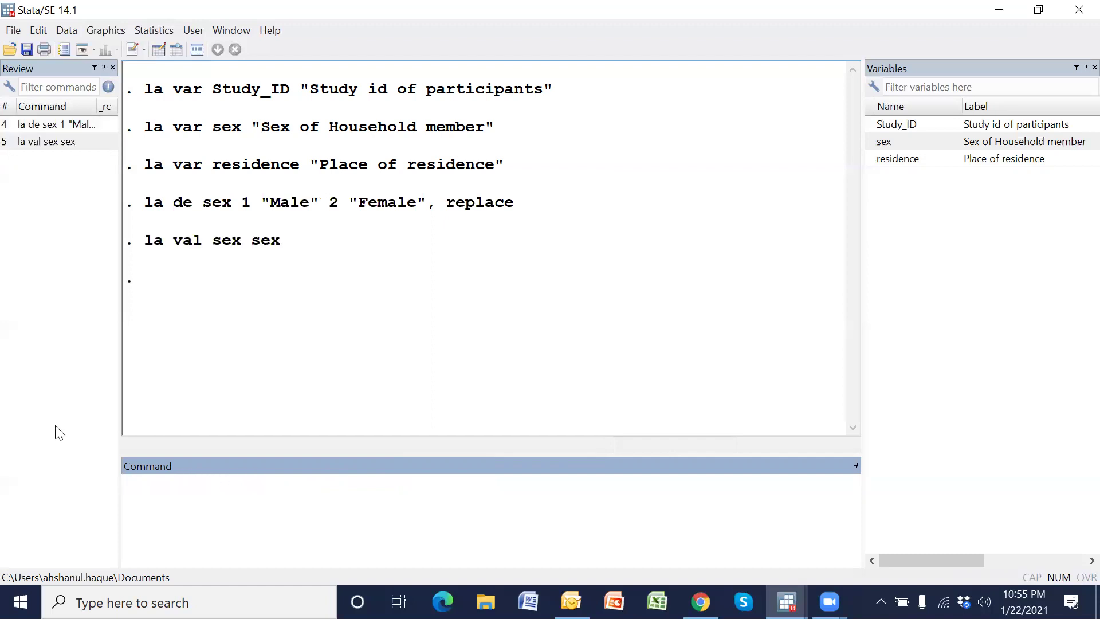
pyautogui.click(158, 49)
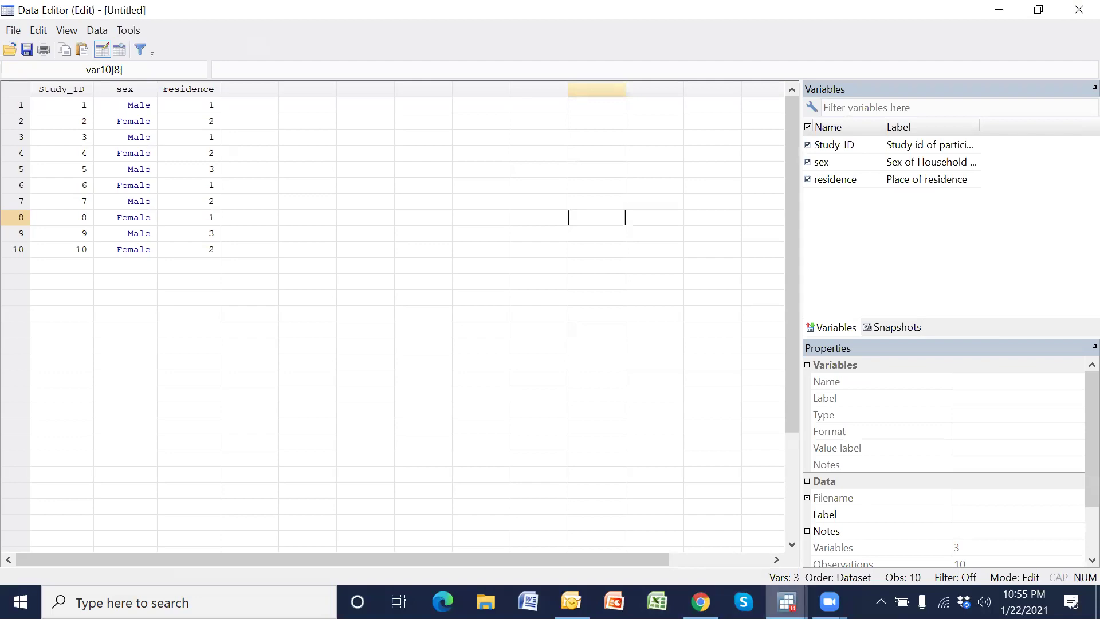
# Take the two sex value-label commands from the Review history for reuse.
pyautogui.moveTo(787, 601)
pyautogui.click(630, 533)
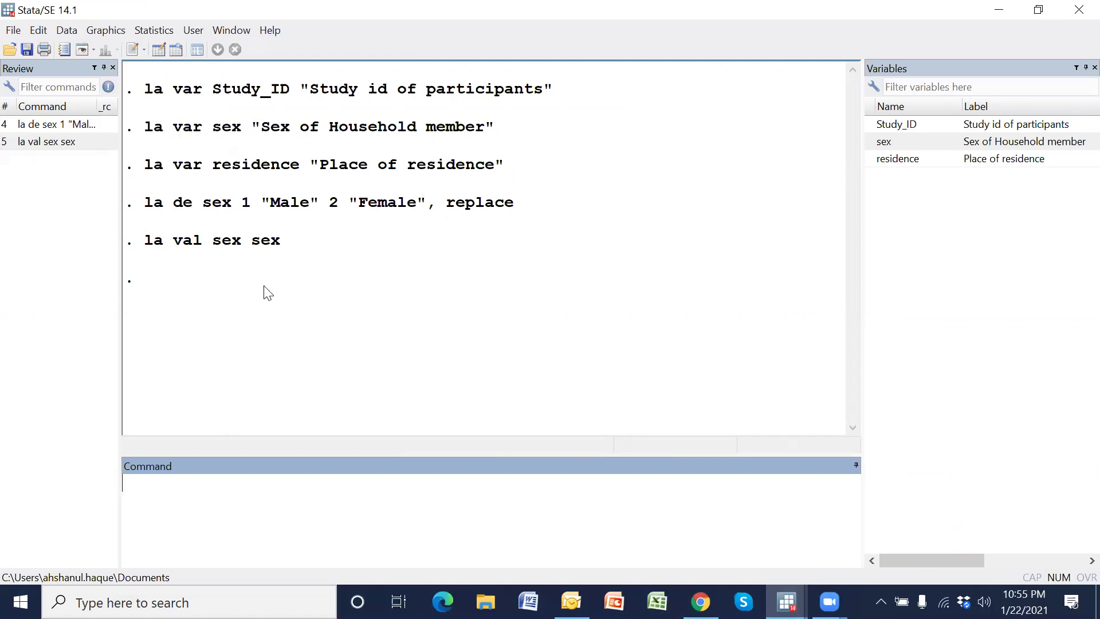
pyautogui.click(57, 127)
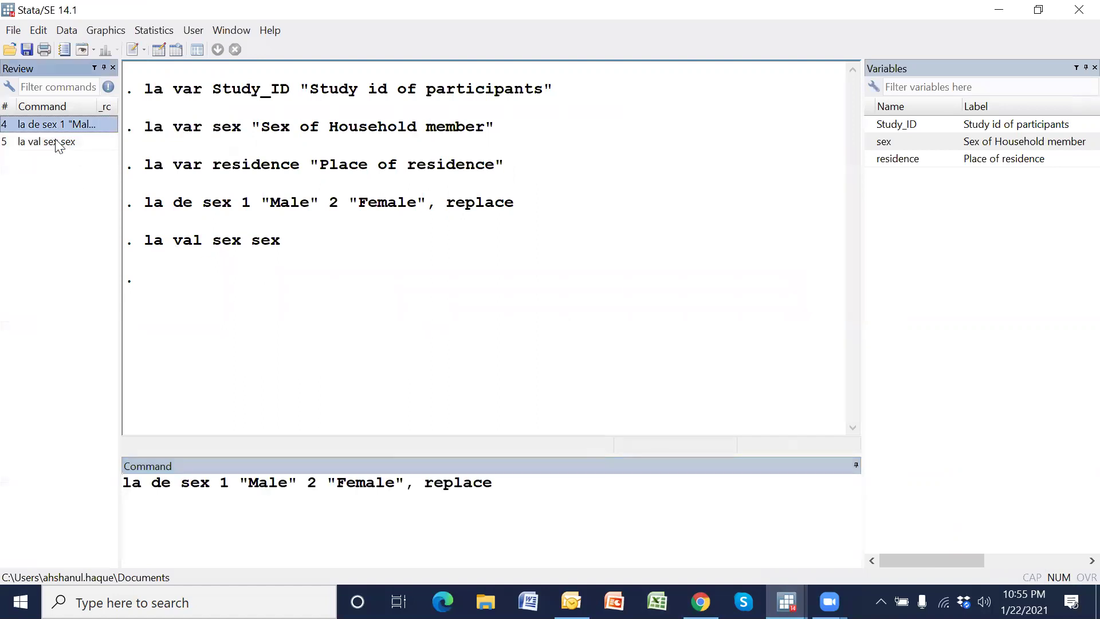
pyautogui.keyDown('shift'); pyautogui.click(54, 143); pyautogui.keyUp('shift')
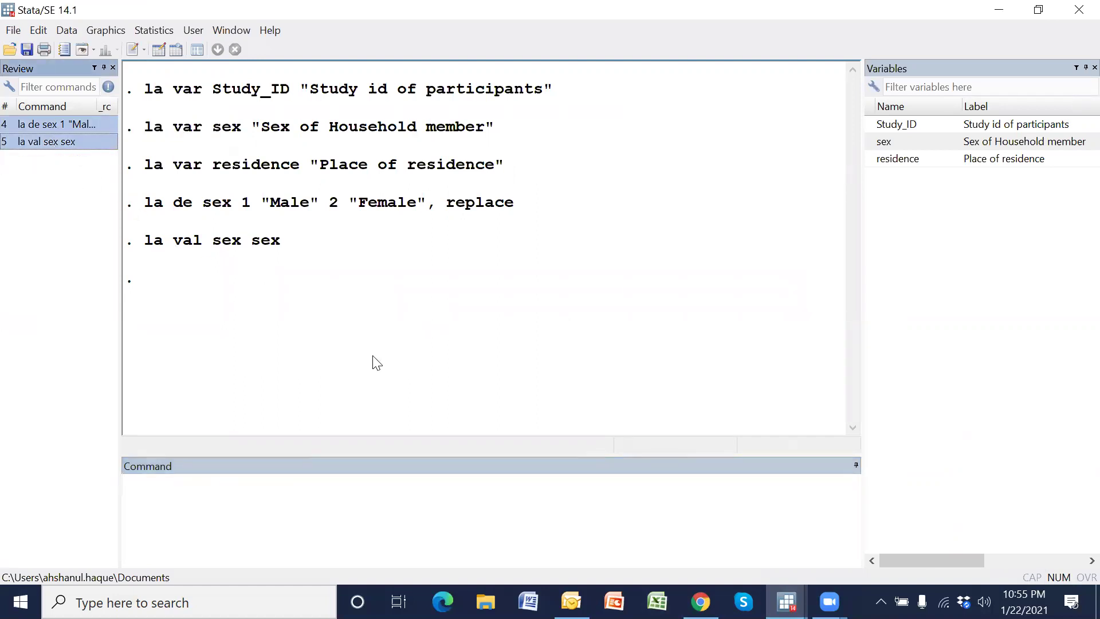
pyautogui.press('Delete')
# Paste the two sex value-label commands into the do-file at line 9.
pyautogui.moveTo(786, 601)
pyautogui.click(756, 535)
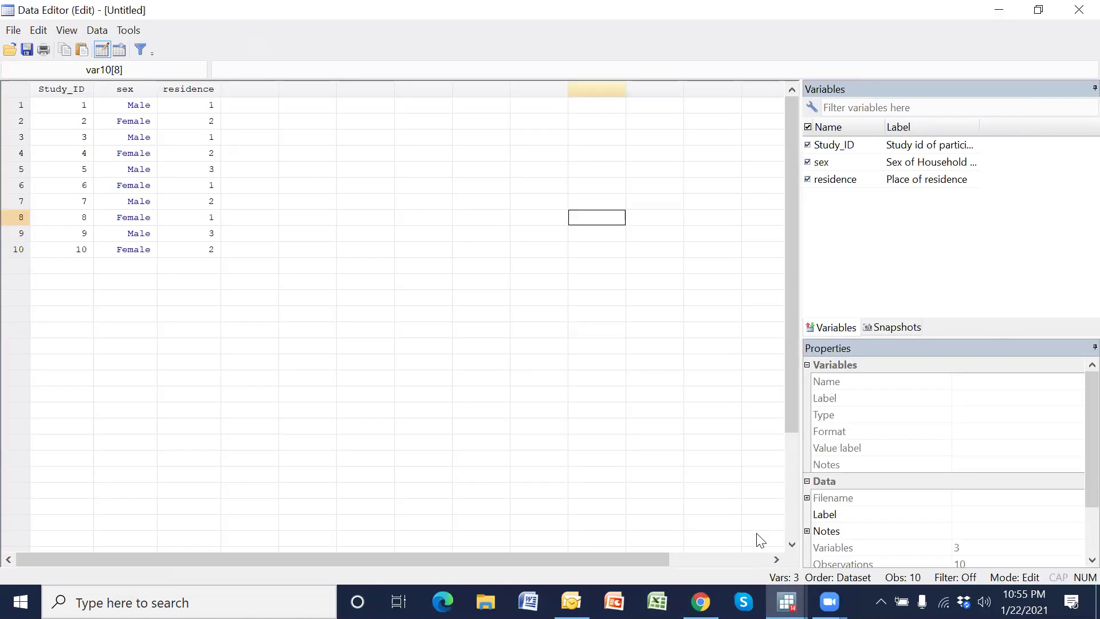
pyautogui.click(972, 536)
pyautogui.click(98, 248)
pyautogui.write('la de sex 1 "Male" 2 "Female", replace la val sex sex')
# Duplicate the sex label lines to lines 12–13, replacing sex with residence.
pyautogui.press('Return')
pyautogui.press('Return')
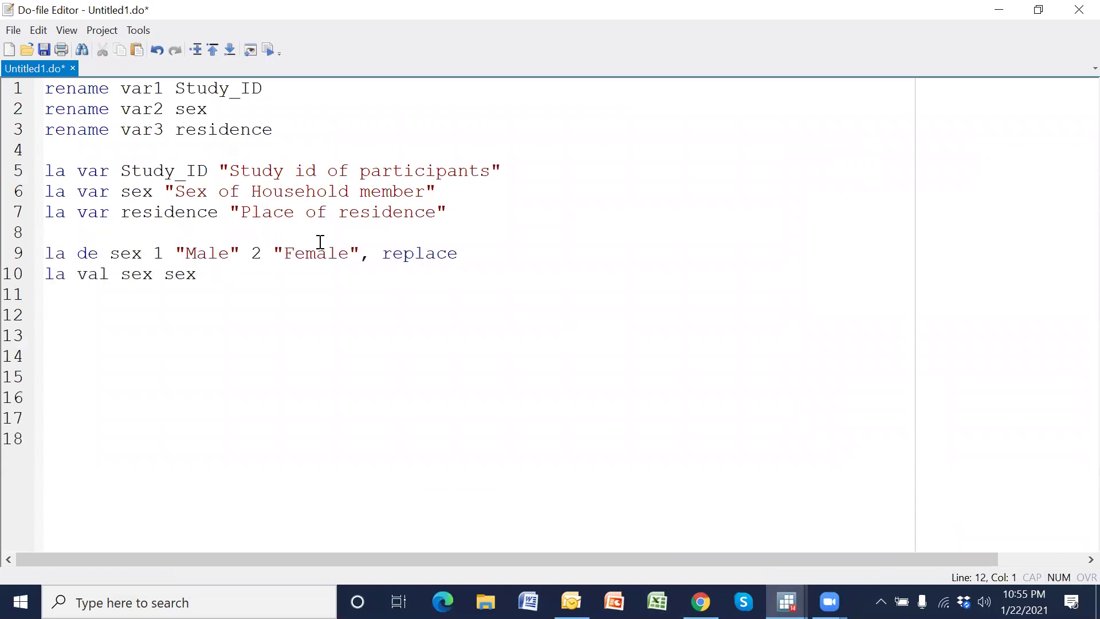
pyautogui.moveTo(22, 254); pyautogui.dragTo(23, 289)
pyautogui.hotkey('ctrl', 'c')
pyautogui.click(54, 314)
pyautogui.hotkey('ctrl', 'v')
pyautogui.doubleClick(154, 212)
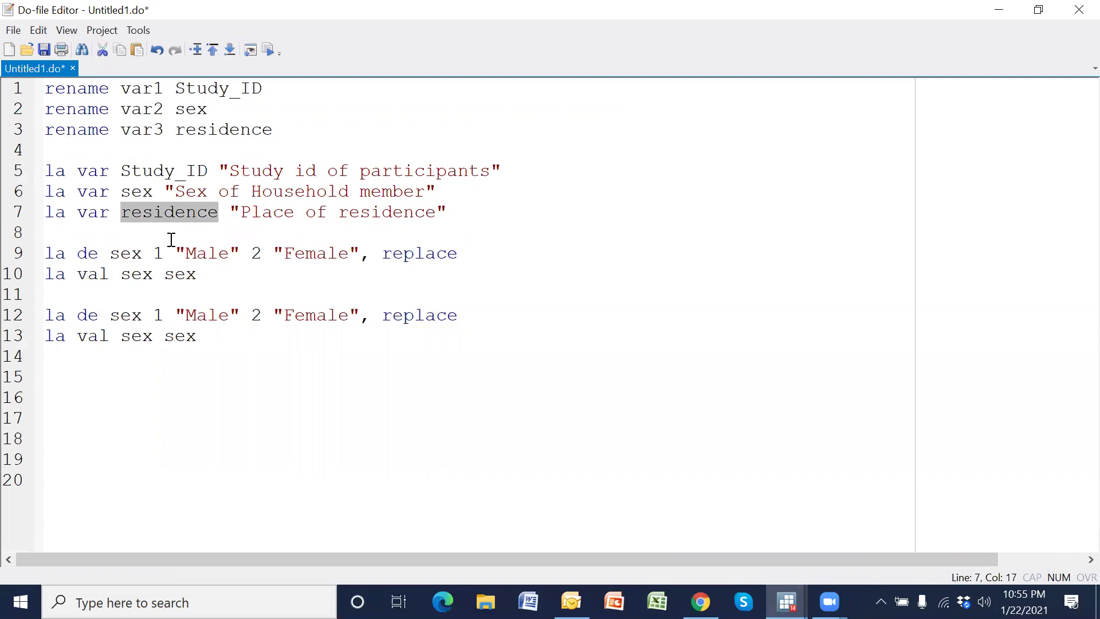
pyautogui.doubleClick(132, 314)
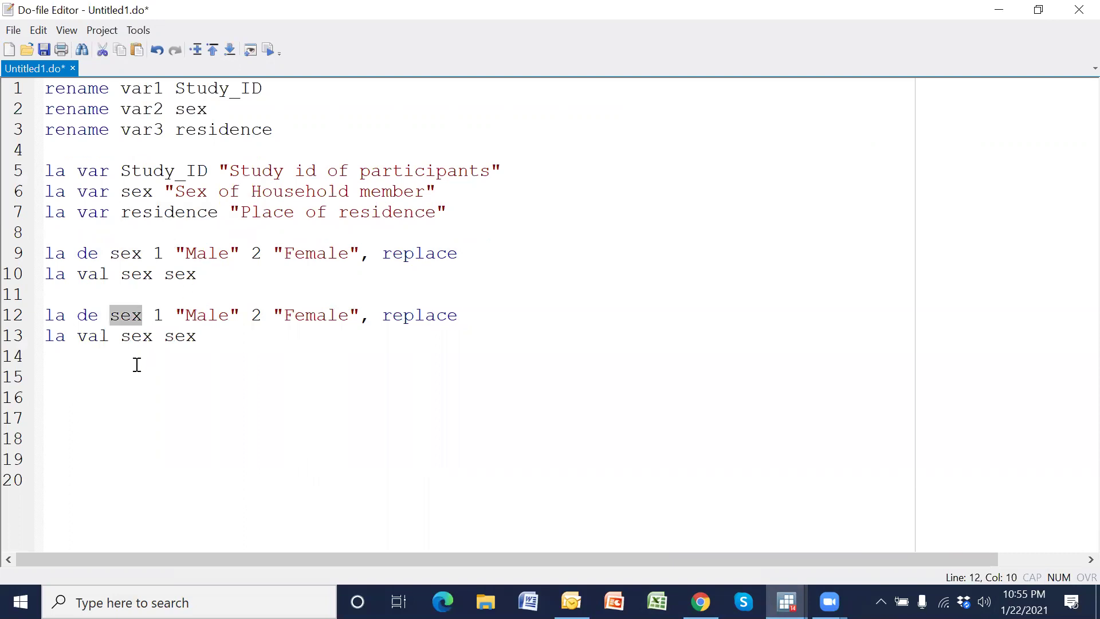
pyautogui.hotkey('ctrl', 'v')
pyautogui.doubleClick(143, 337)
pyautogui.hotkey('ctrl', 'v')
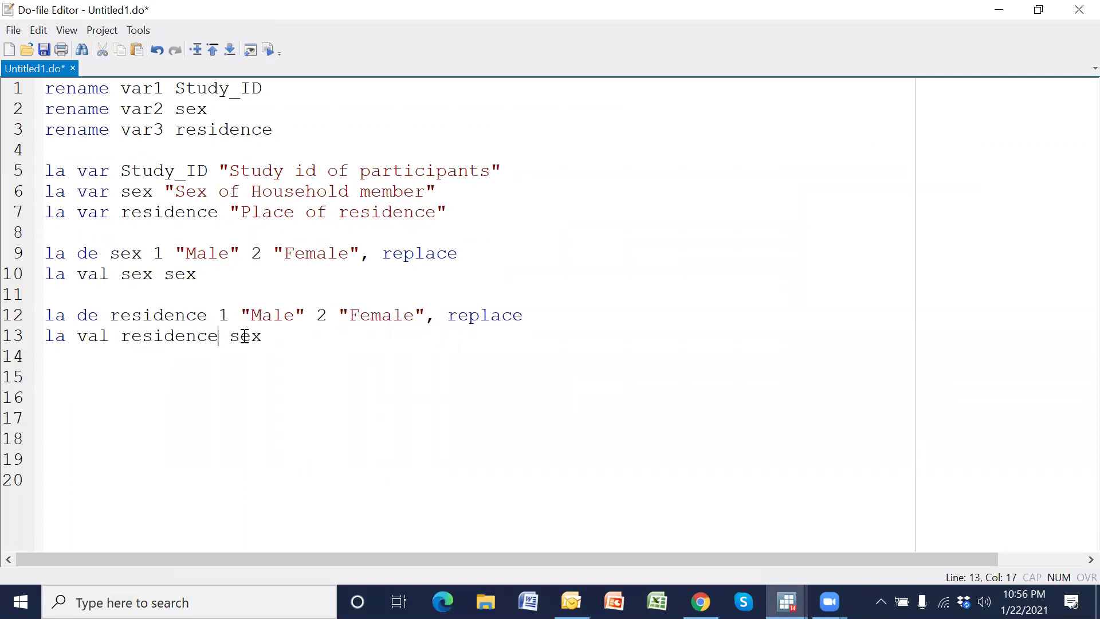
pyautogui.doubleClick(244, 336)
pyautogui.hotkey('ctrl', 'v')
# Change the residence value labels to 1 Urban, 2 Rural and 3 Others.
pyautogui.click(296, 314)
pyautogui.press('BackSpace')
pyautogui.press('BackSpace')
pyautogui.press('BackSpace')
pyautogui.press('BackSpace')
pyautogui.write('Ur')
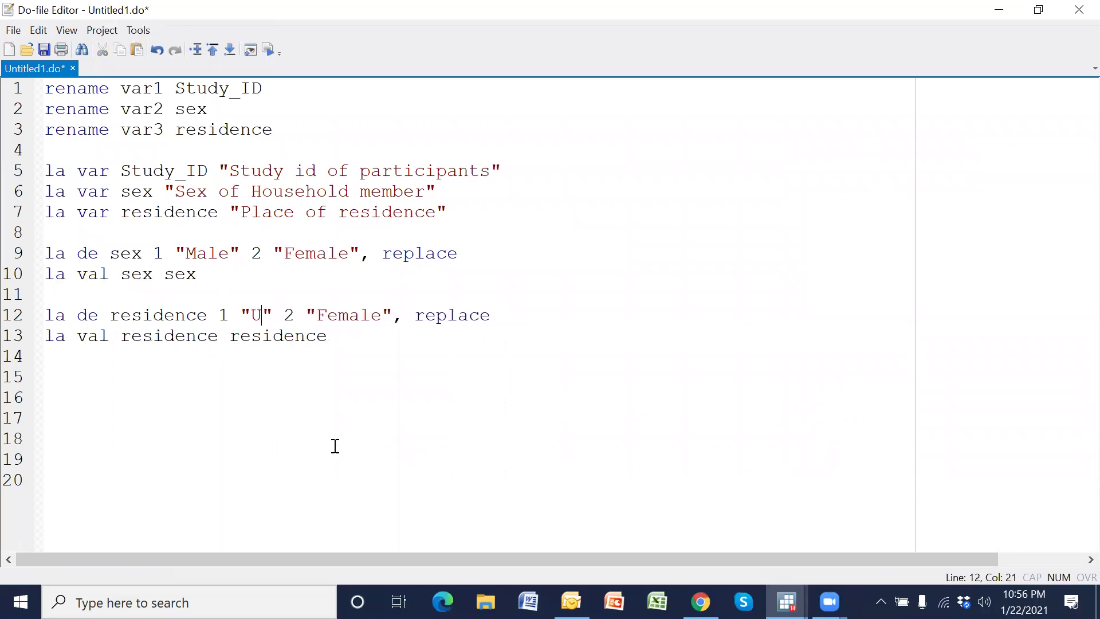
pyautogui.write('ban')
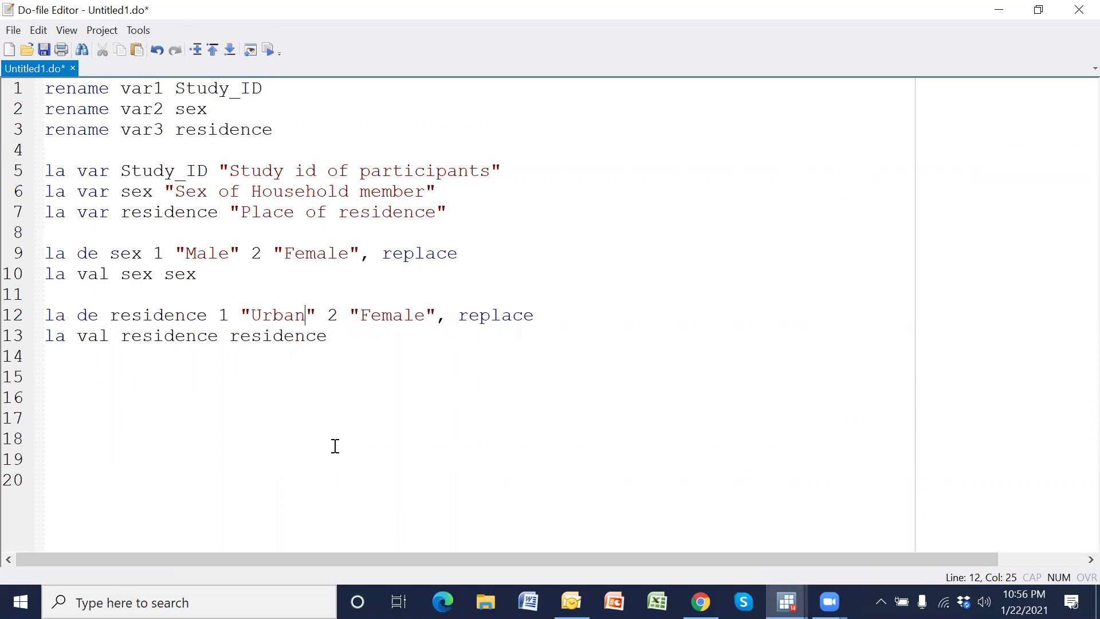
pyautogui.doubleClick(386, 316)
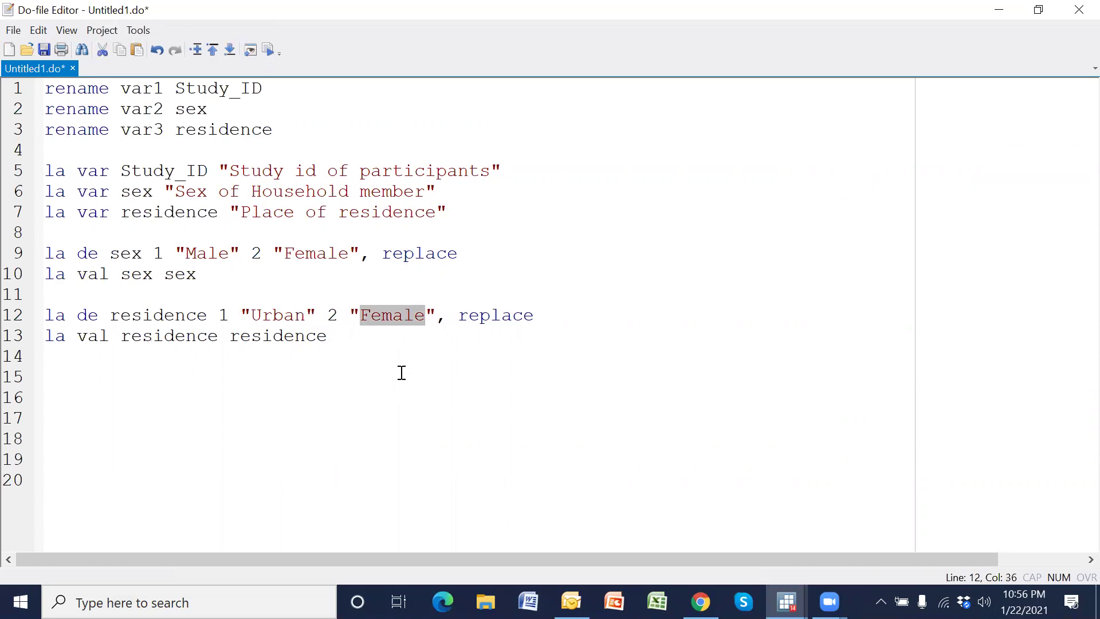
pyautogui.write('Rural')
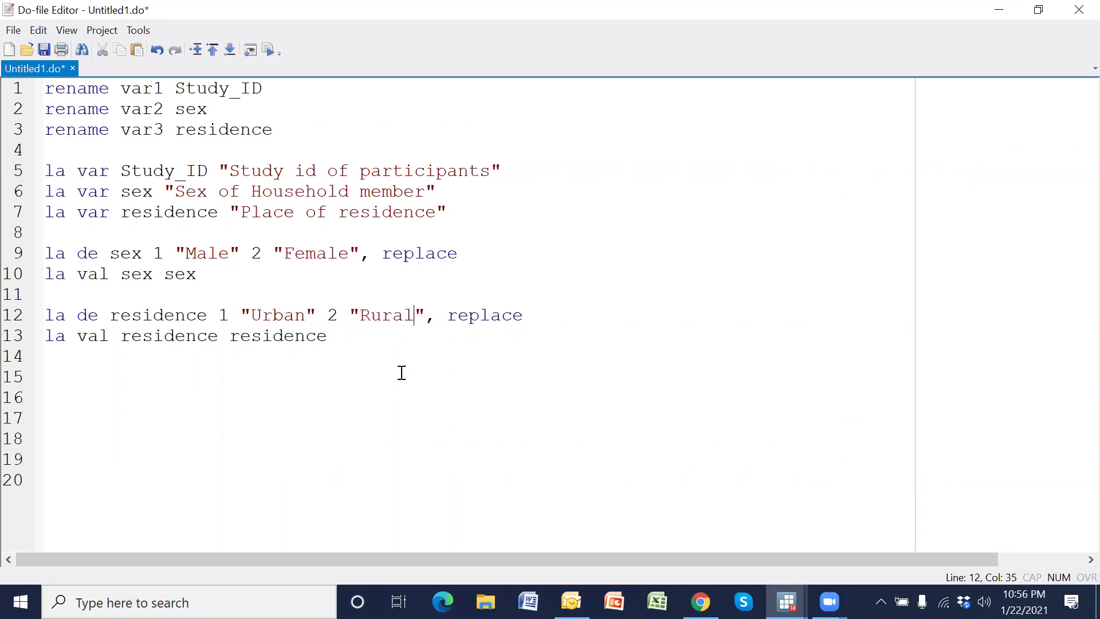
pyautogui.click(423, 319)
pyautogui.write('3')
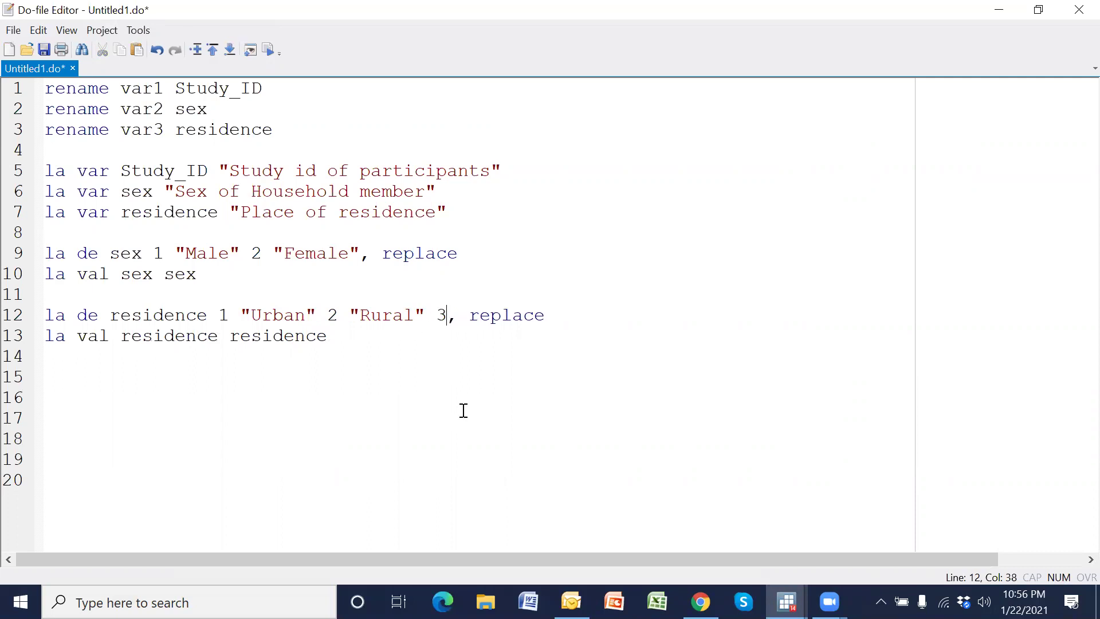
pyautogui.write(' ""')
pyautogui.press('Left')
pyautogui.write('Others')
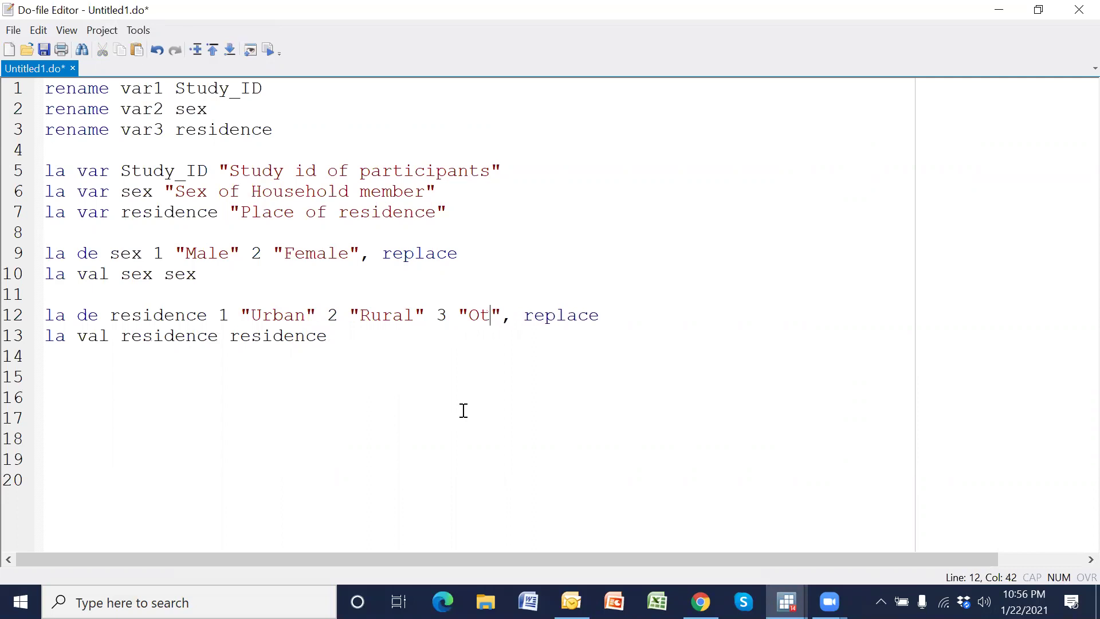
pyautogui.click(407, 435)
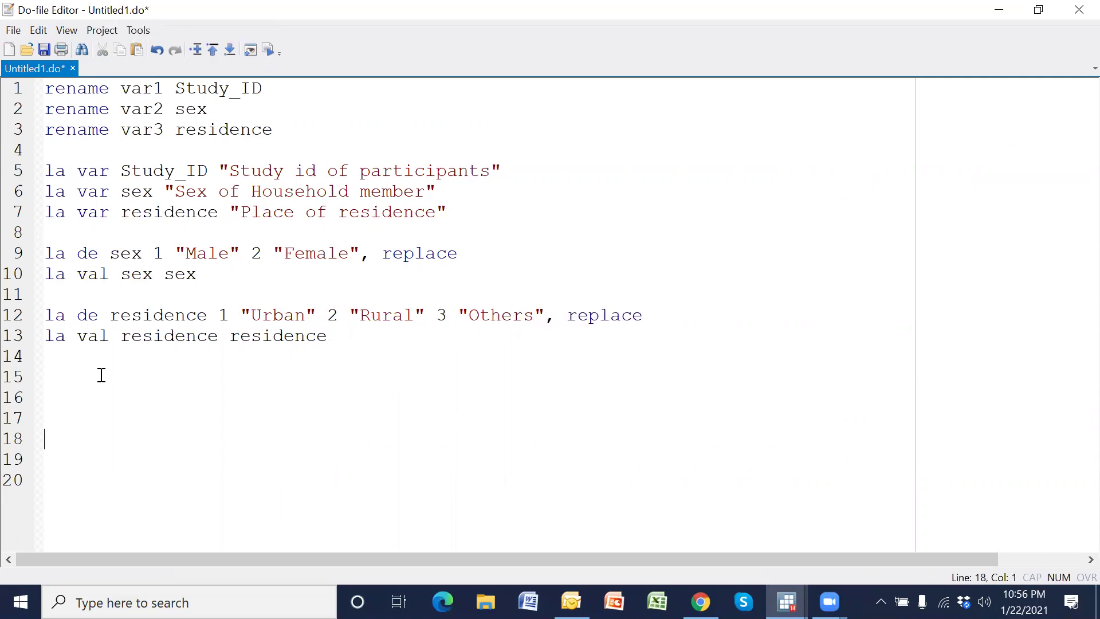
pyautogui.moveTo(23, 318); pyautogui.dragTo(26, 372)
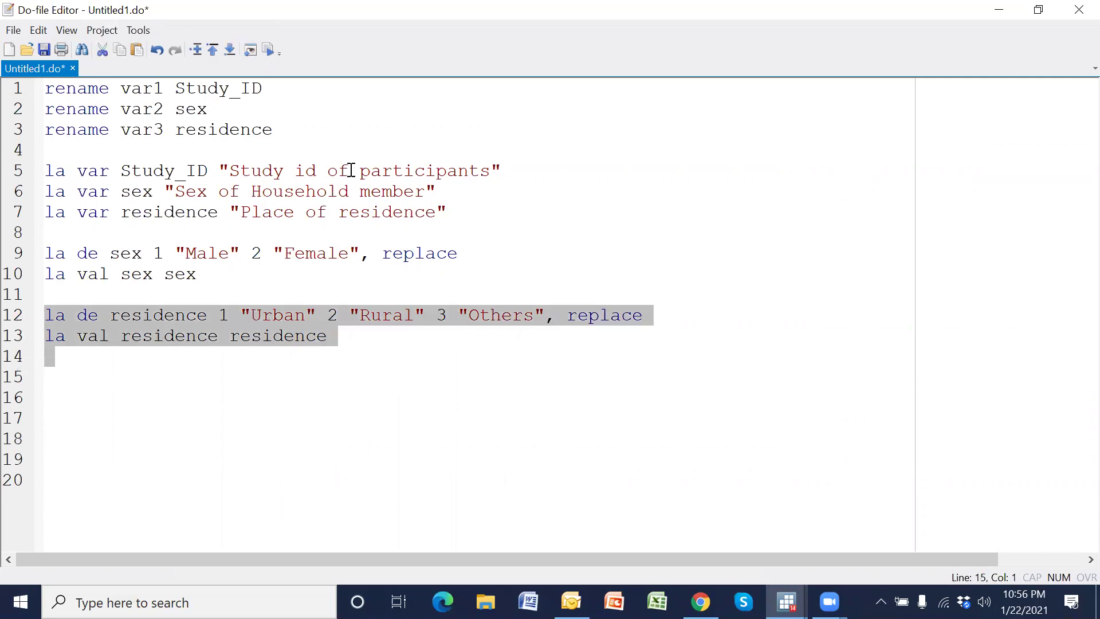
# Execute the selected residence value-label lines from the do-file.
pyautogui.click(271, 55)
pyautogui.moveTo(786, 601)
pyautogui.click(617, 541)
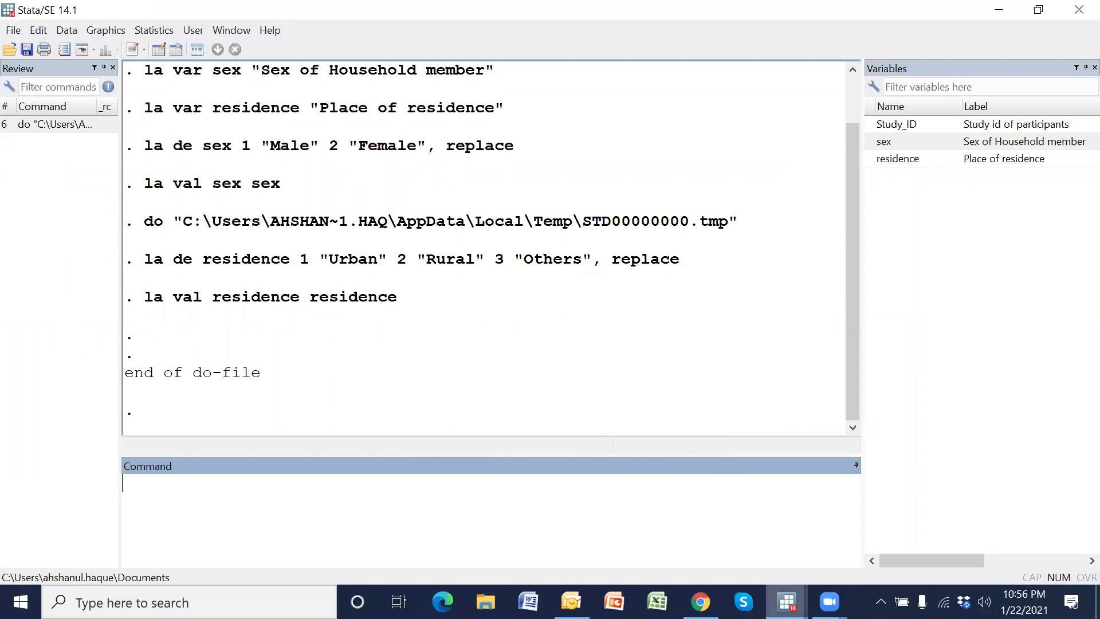
# Check in the Data Editor that Urban, Rural, Others are stored as 1, 2, 3, then close it.
pyautogui.click(786, 601)
pyautogui.click(746, 551)
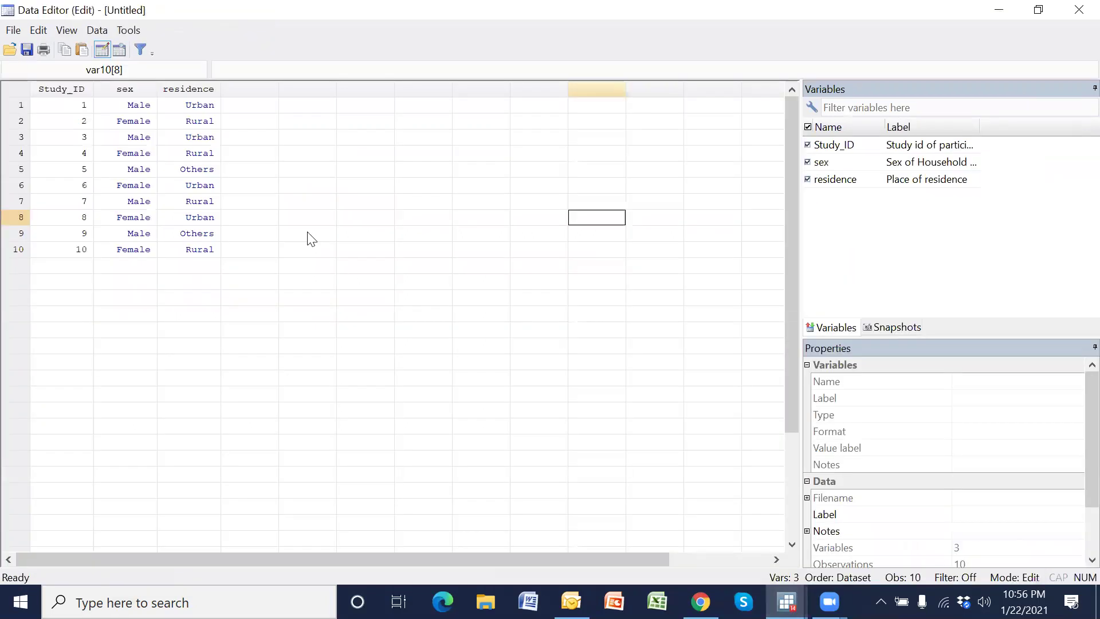
pyautogui.click(197, 105)
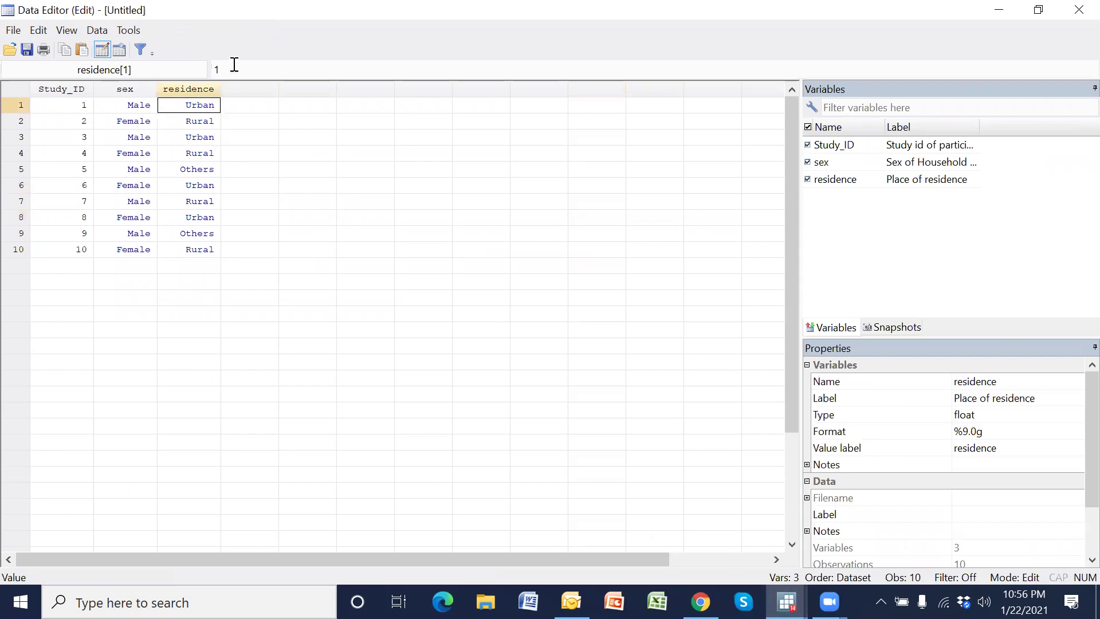
pyautogui.click(203, 123)
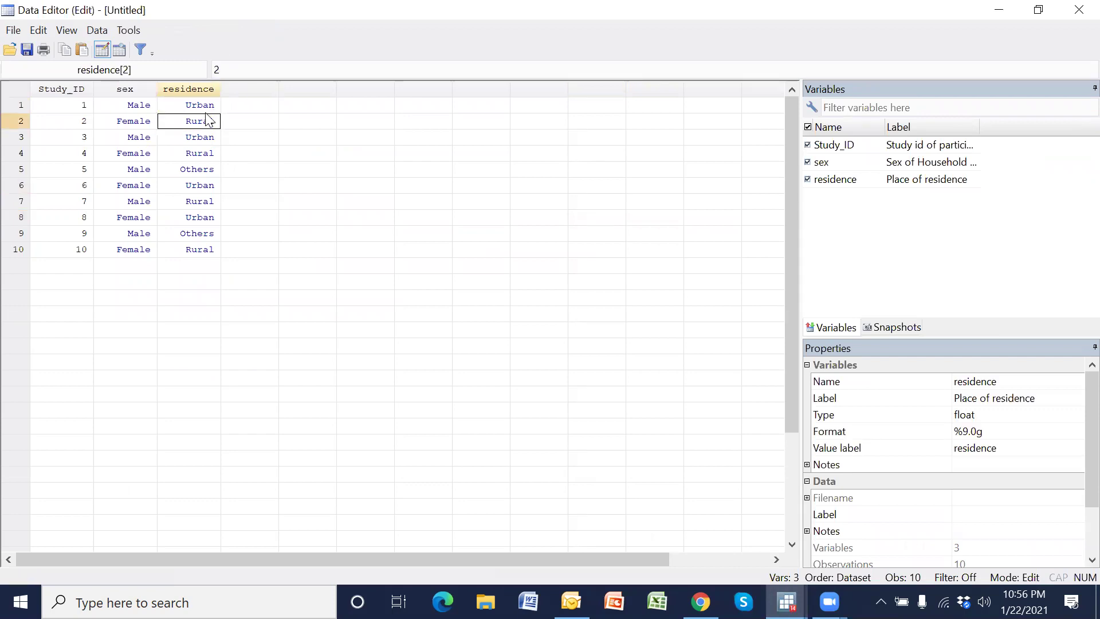
pyautogui.click(205, 108)
pyautogui.click(205, 121)
pyautogui.click(207, 172)
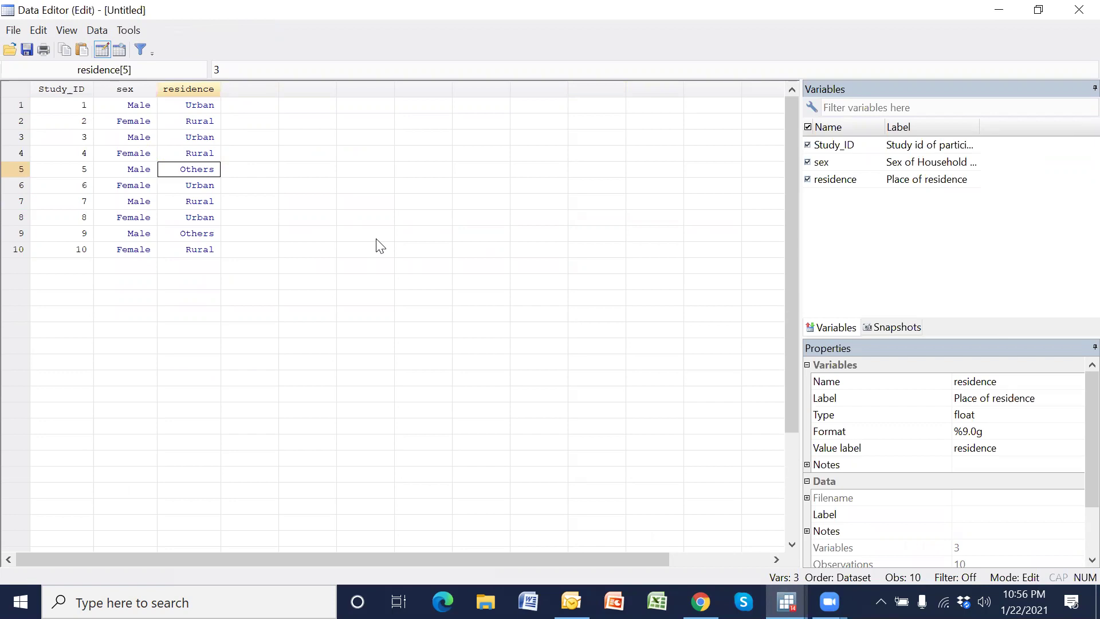
pyautogui.click(1072, 30)
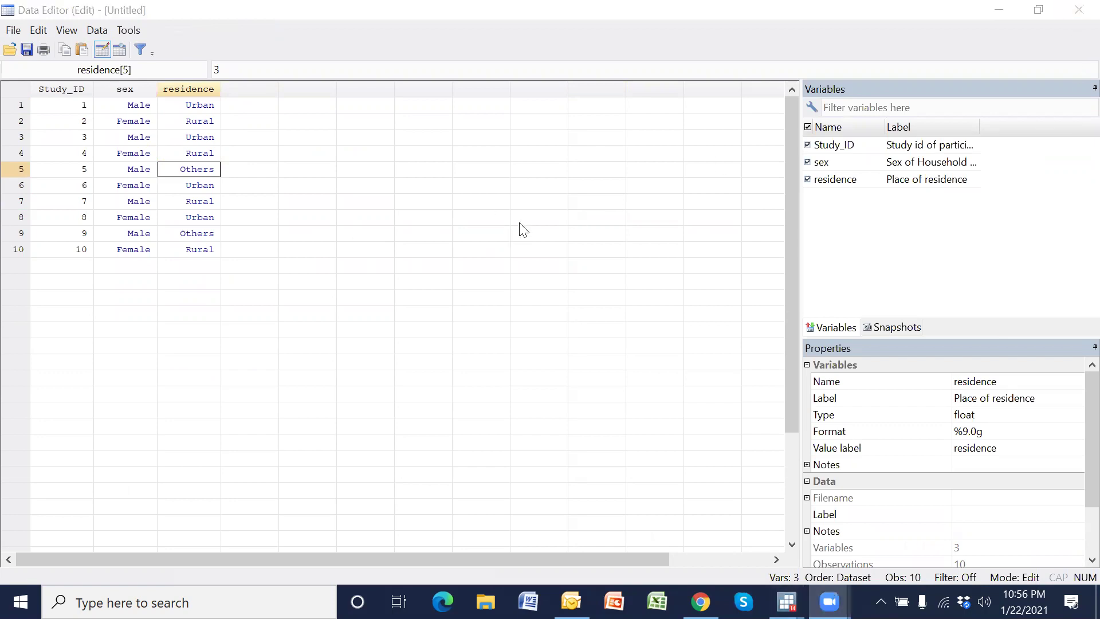
pyautogui.click(940, 32)
pyautogui.hotkey('alt', 'F4')
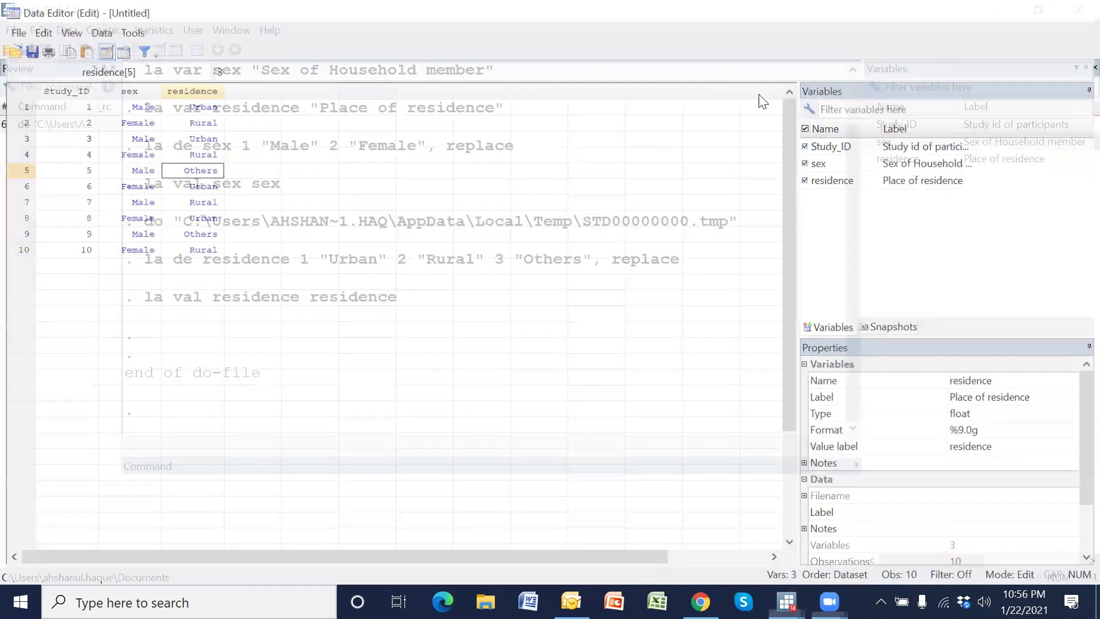